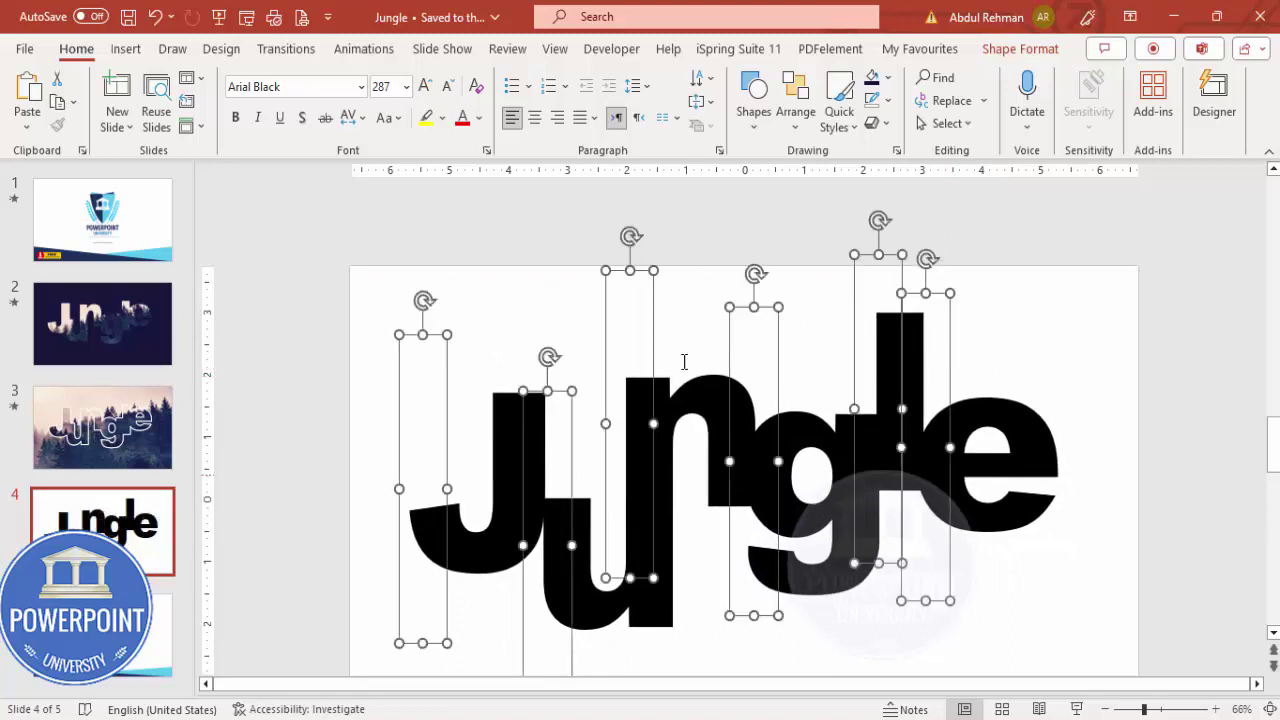
Duplicate slide 4, then go back to slide 4 and marquee-select its six Jungle letters
left_click(137, 543)
right_click(137, 543)
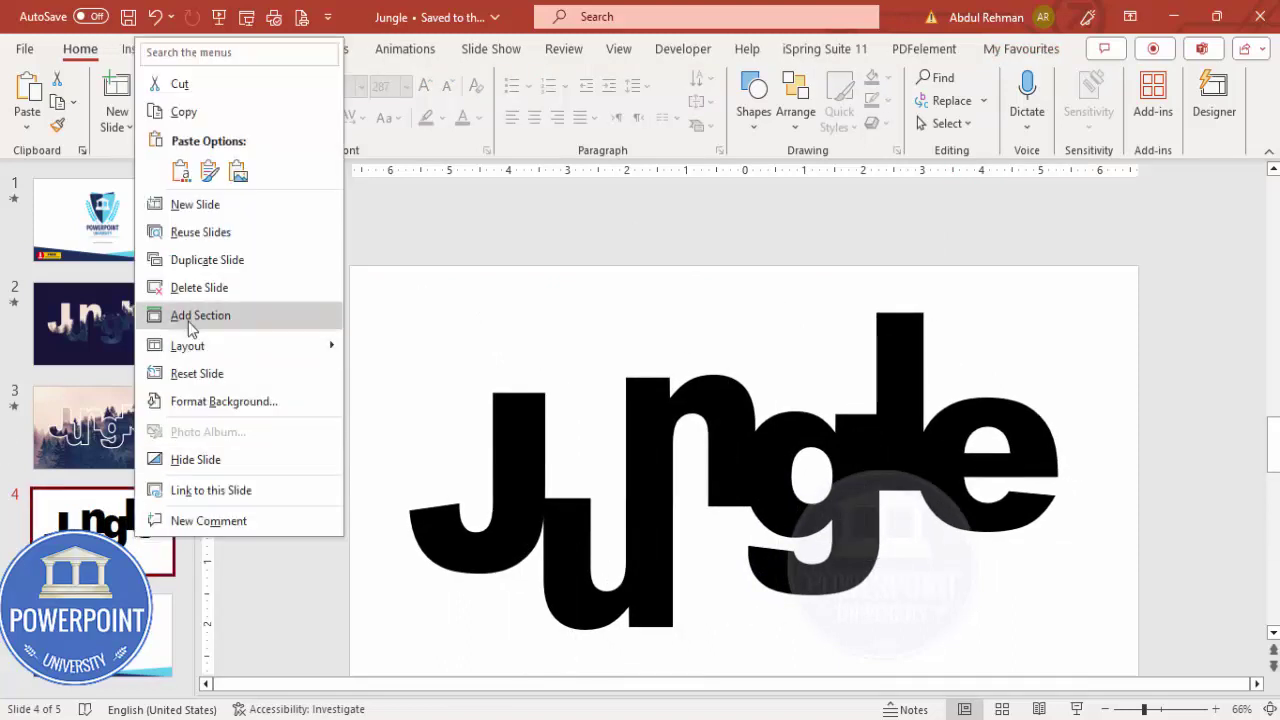
left_click(198, 261)
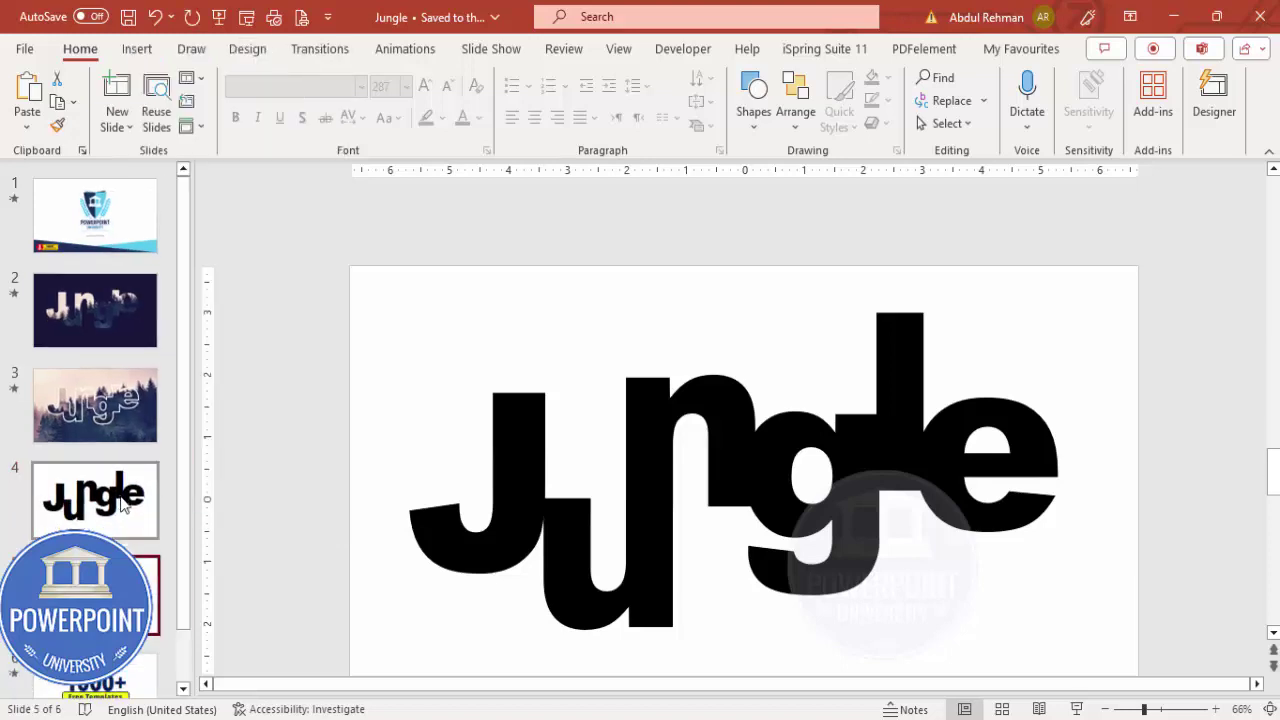
left_click(145, 512)
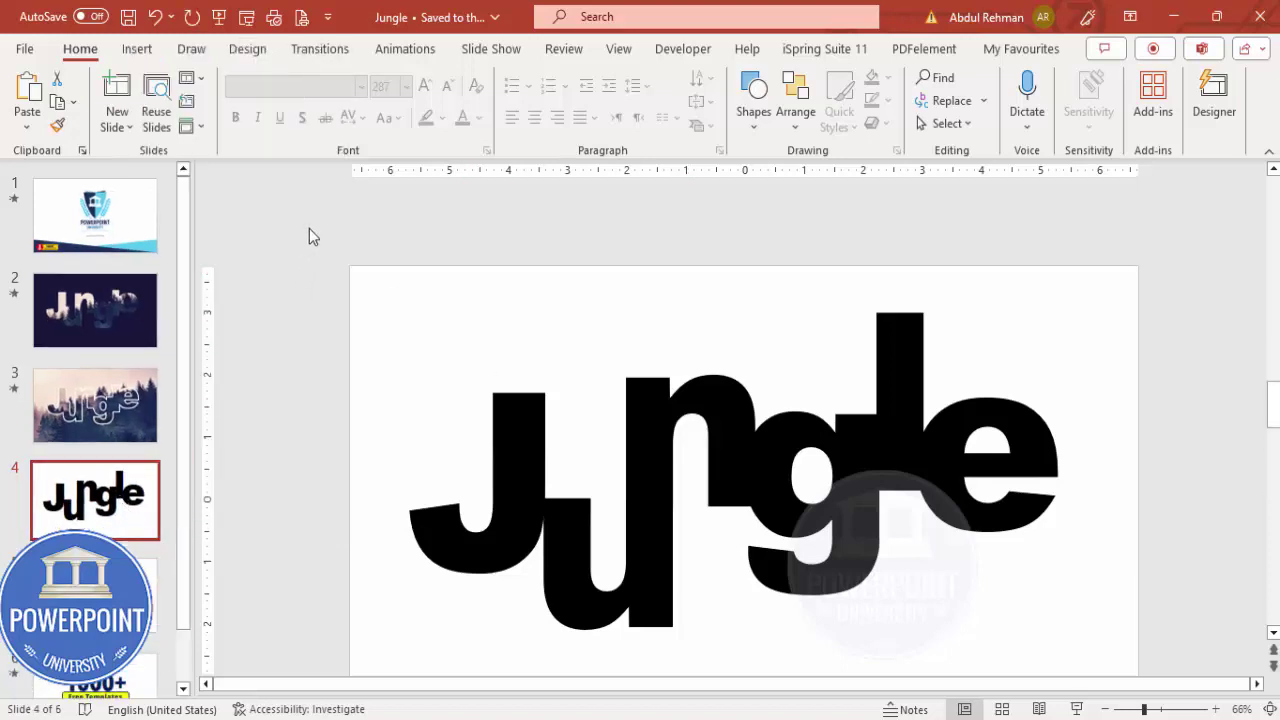
left_click_drag(307, 228, 1165, 676)
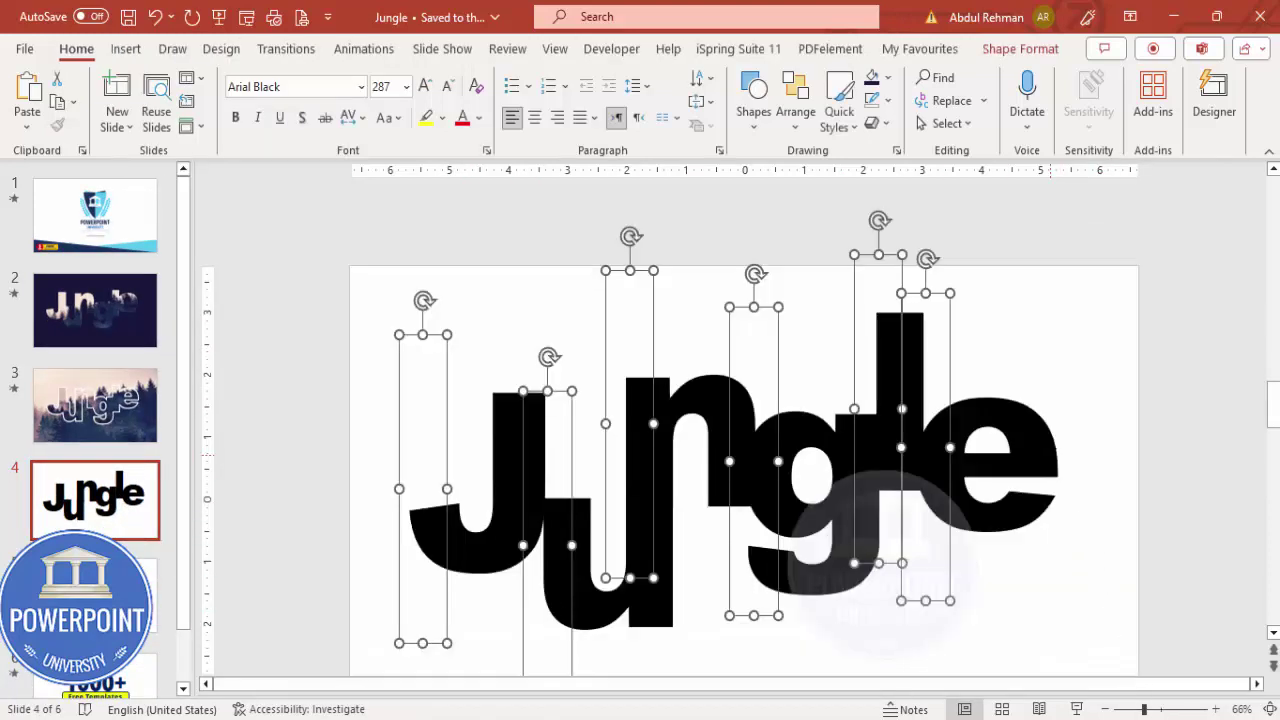
left_click(1106, 443)
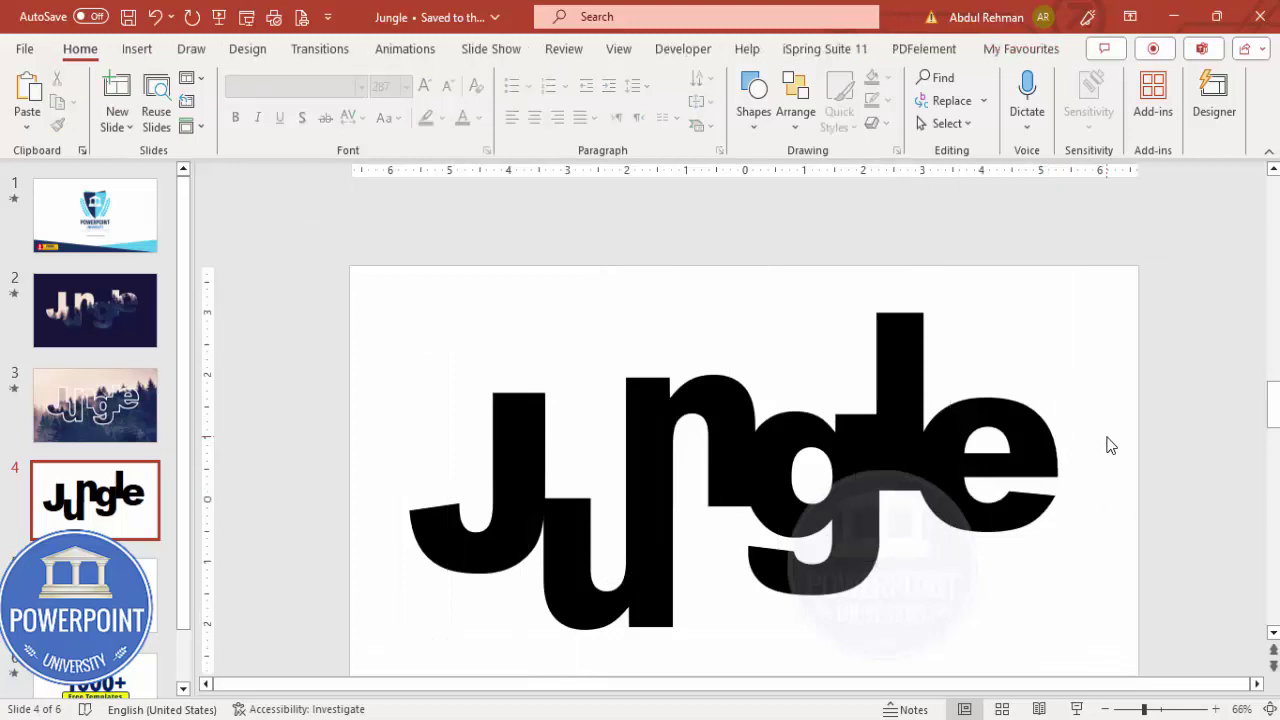
Union all six Jungle letters into one shape and nudge it to the slide centre
key("ctrl+a")
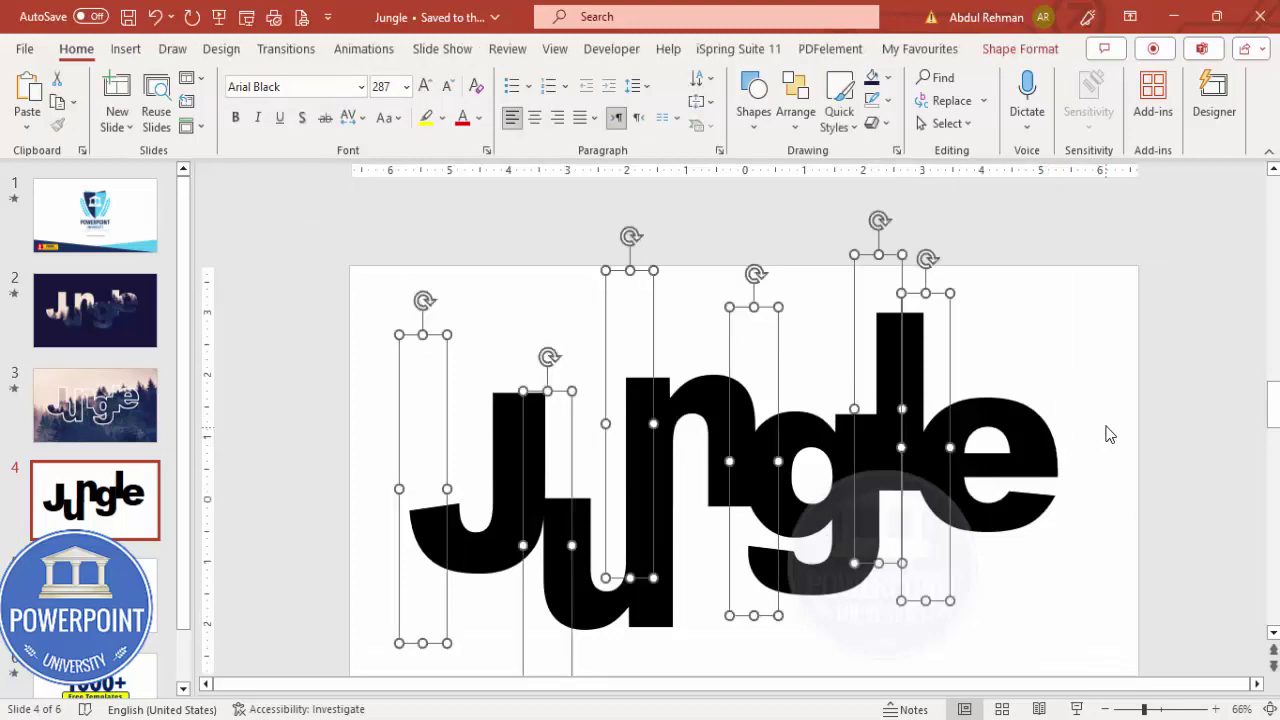
left_click(1020, 48)
left_click(200, 124)
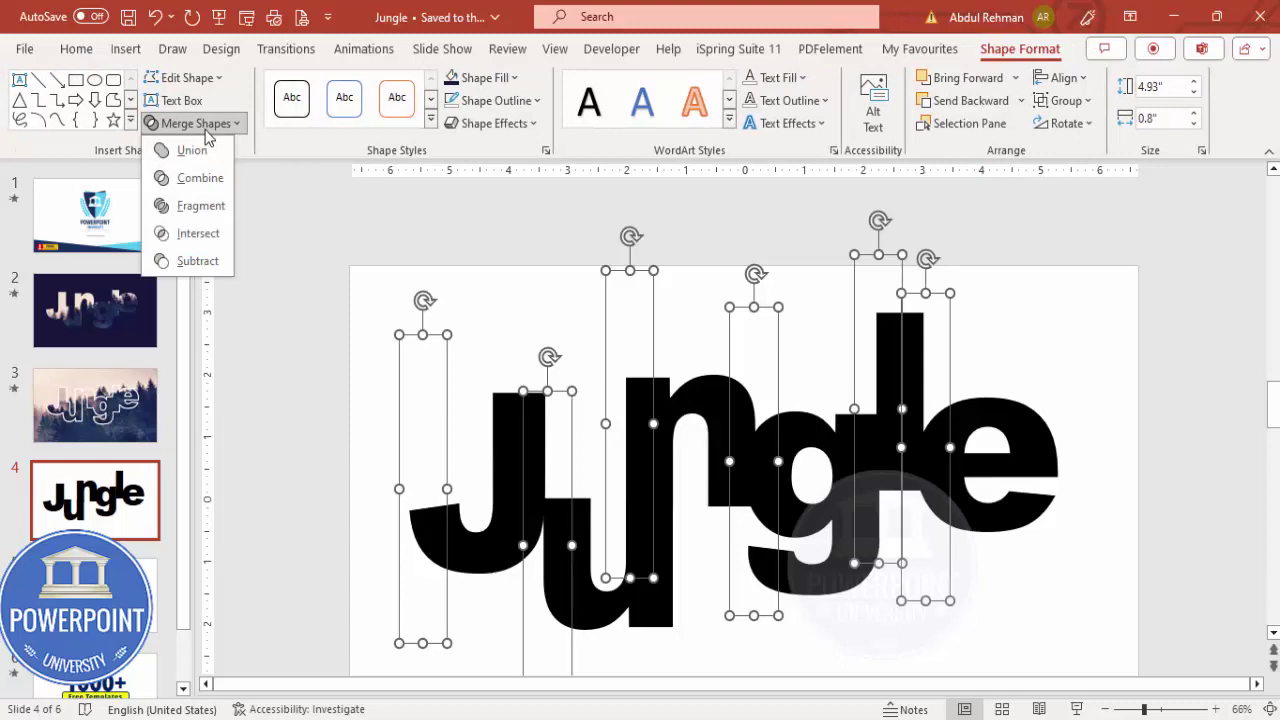
left_click(194, 152)
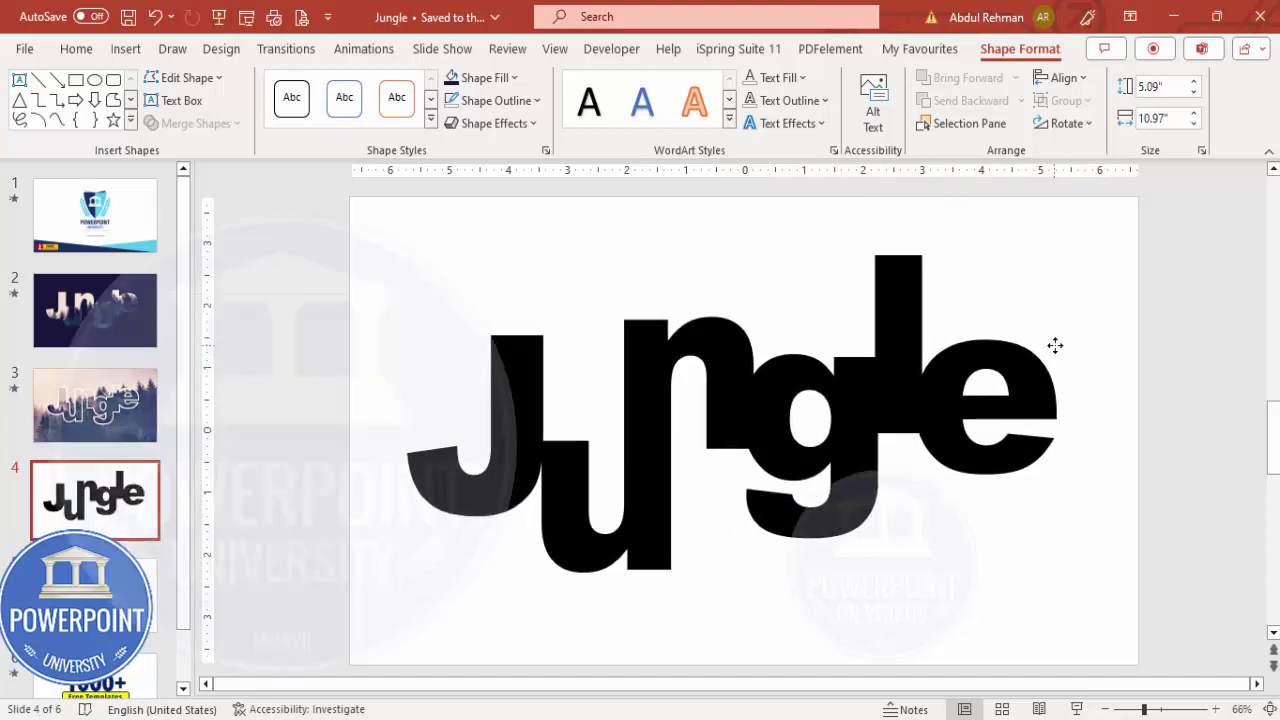
left_click_drag(1055, 345, 1060, 349)
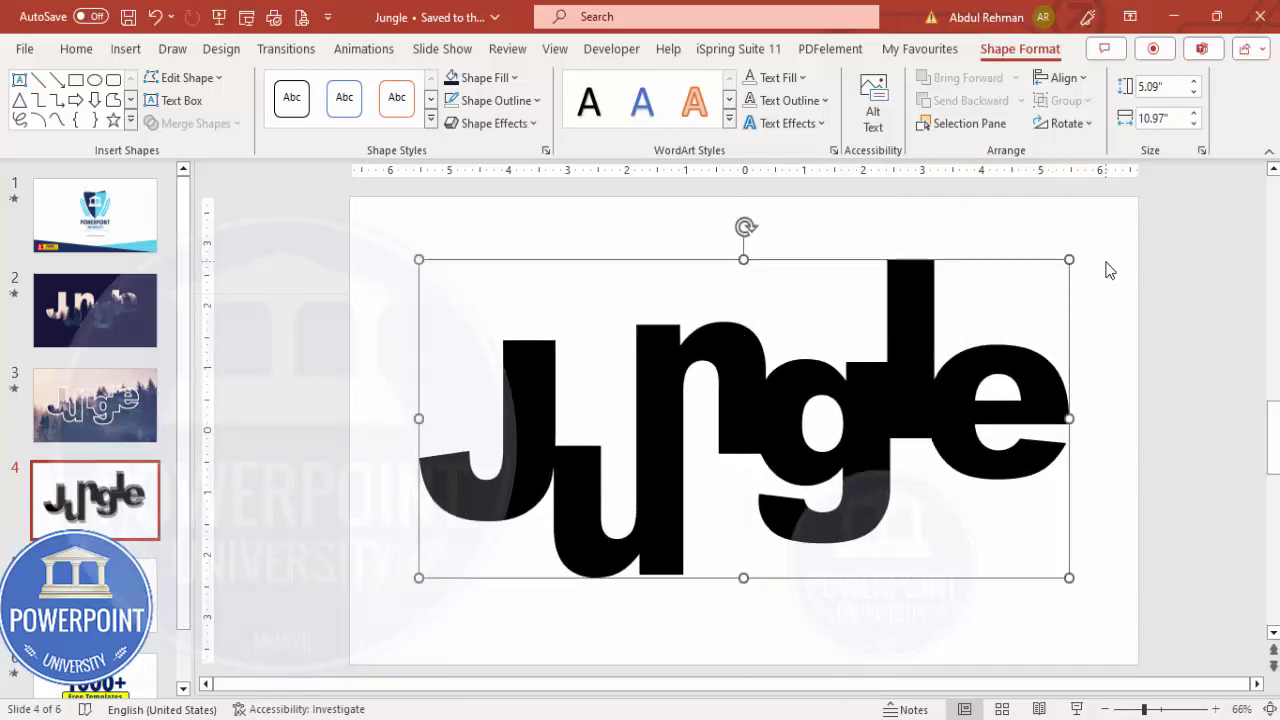
left_click(1108, 270)
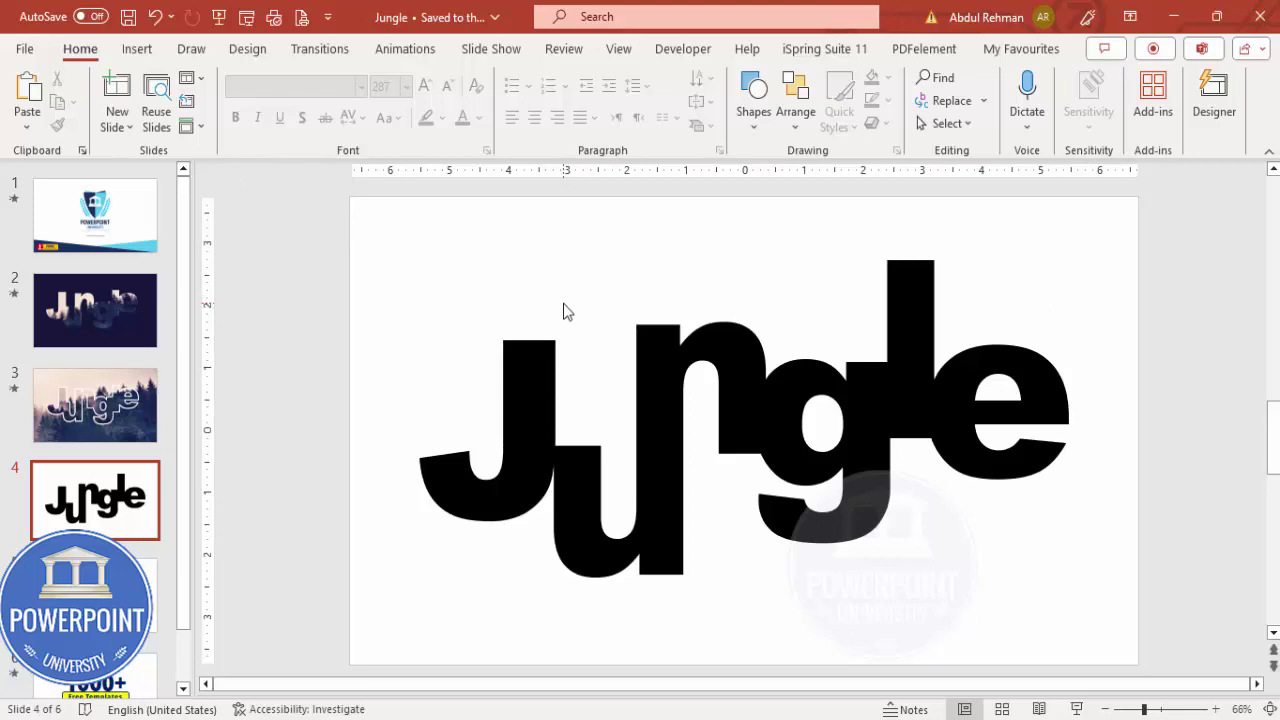
Draw a rectangle covering the whole slide
left_click(142, 52)
left_click(393, 118)
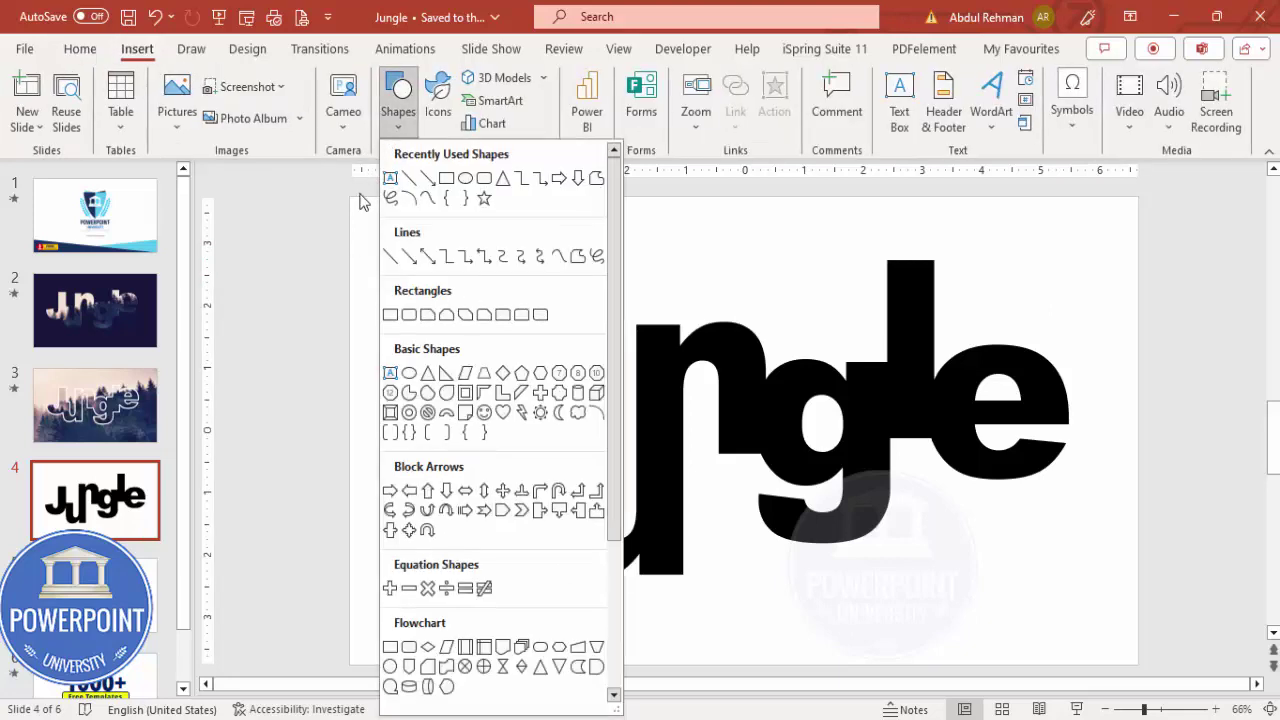
left_click(390, 315)
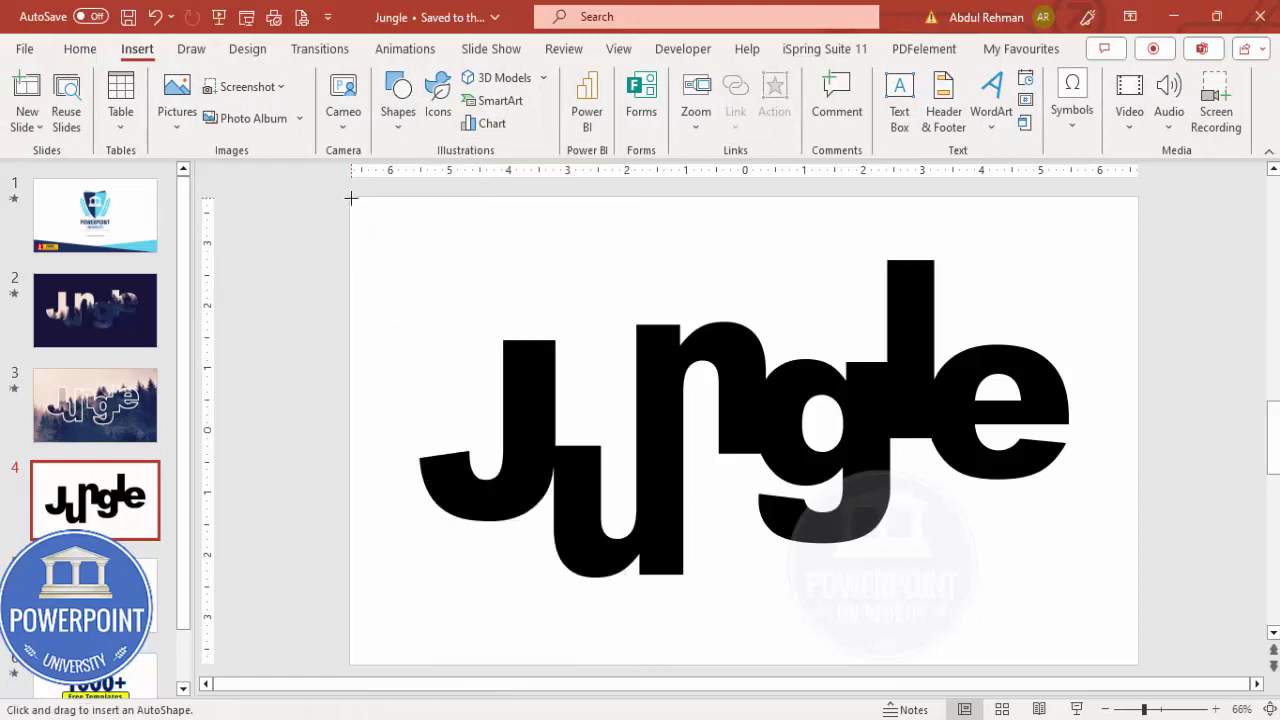
left_click_drag(351, 198, 1138, 664)
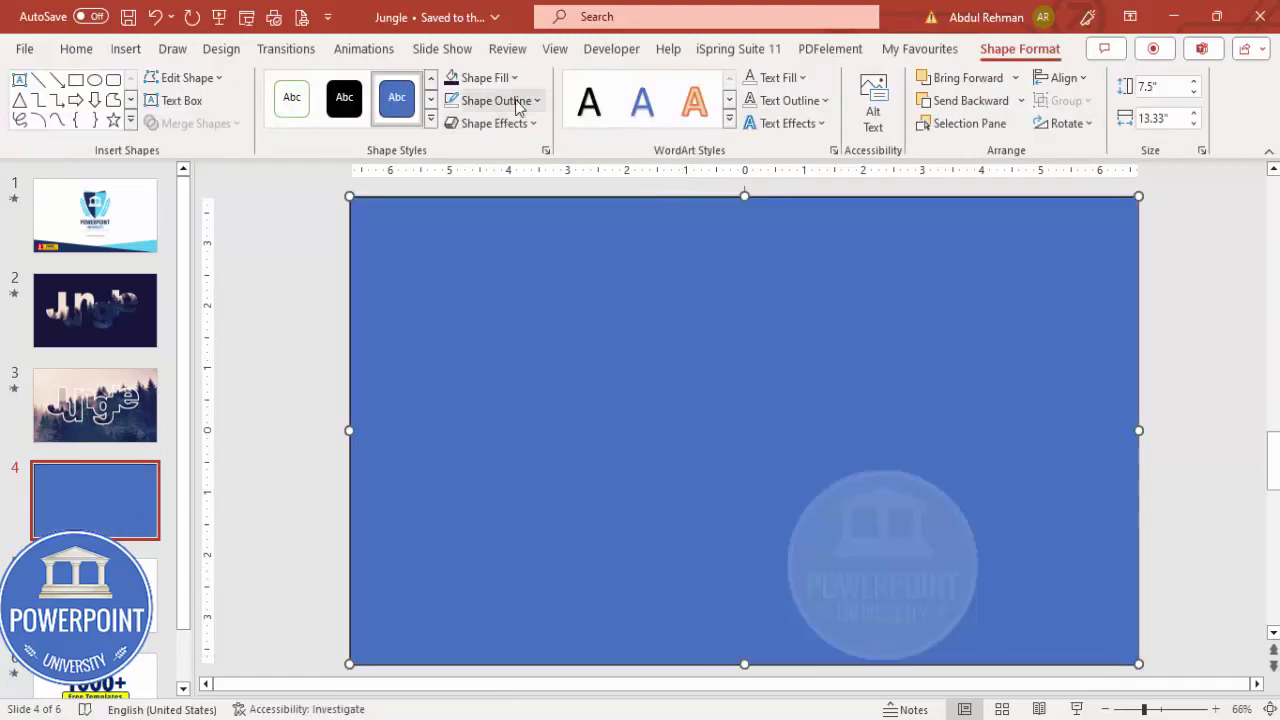
Give the rectangle no outline and a dark navy fill, and send it behind the Jungle shape
left_click(517, 101)
left_click(521, 372)
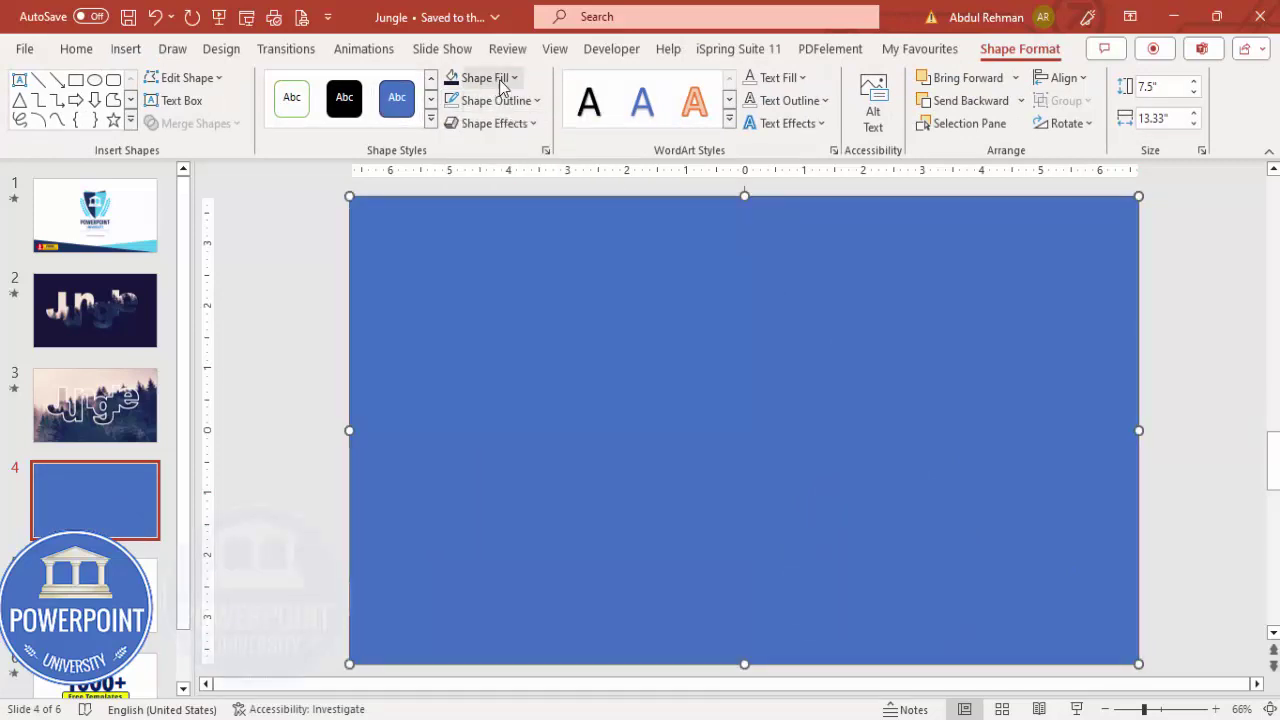
left_click(480, 78)
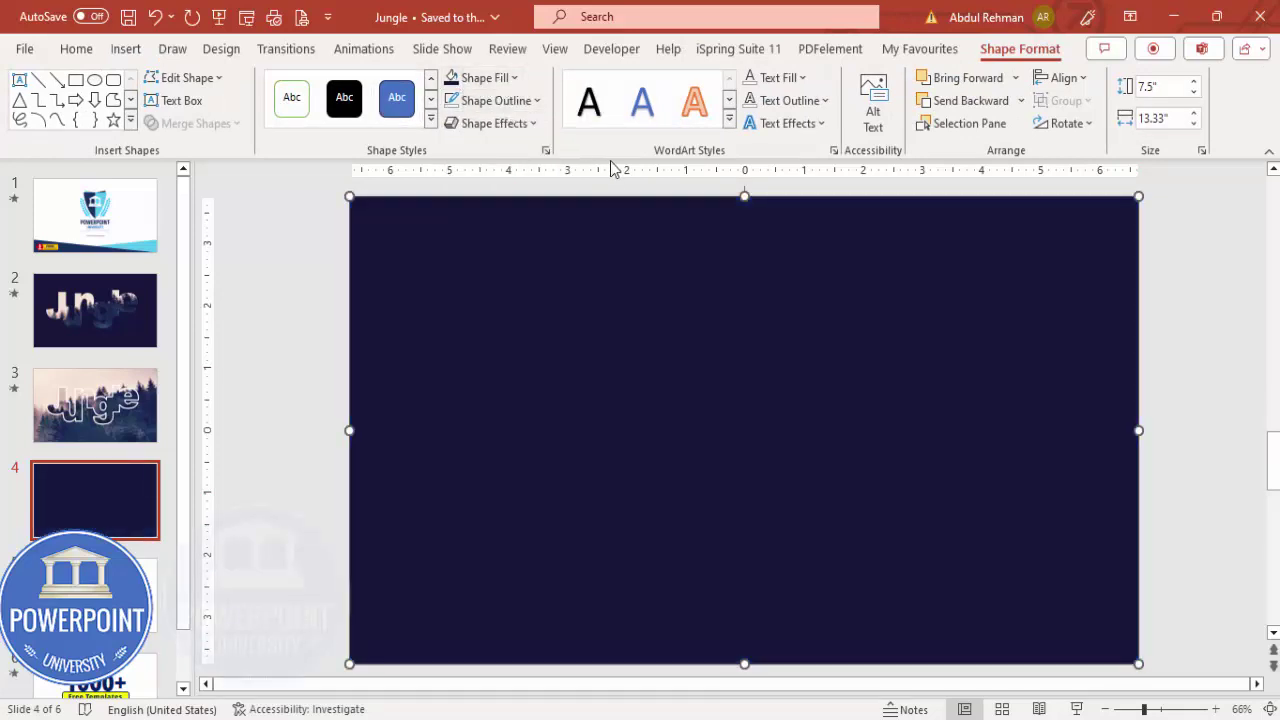
left_click(1021, 100)
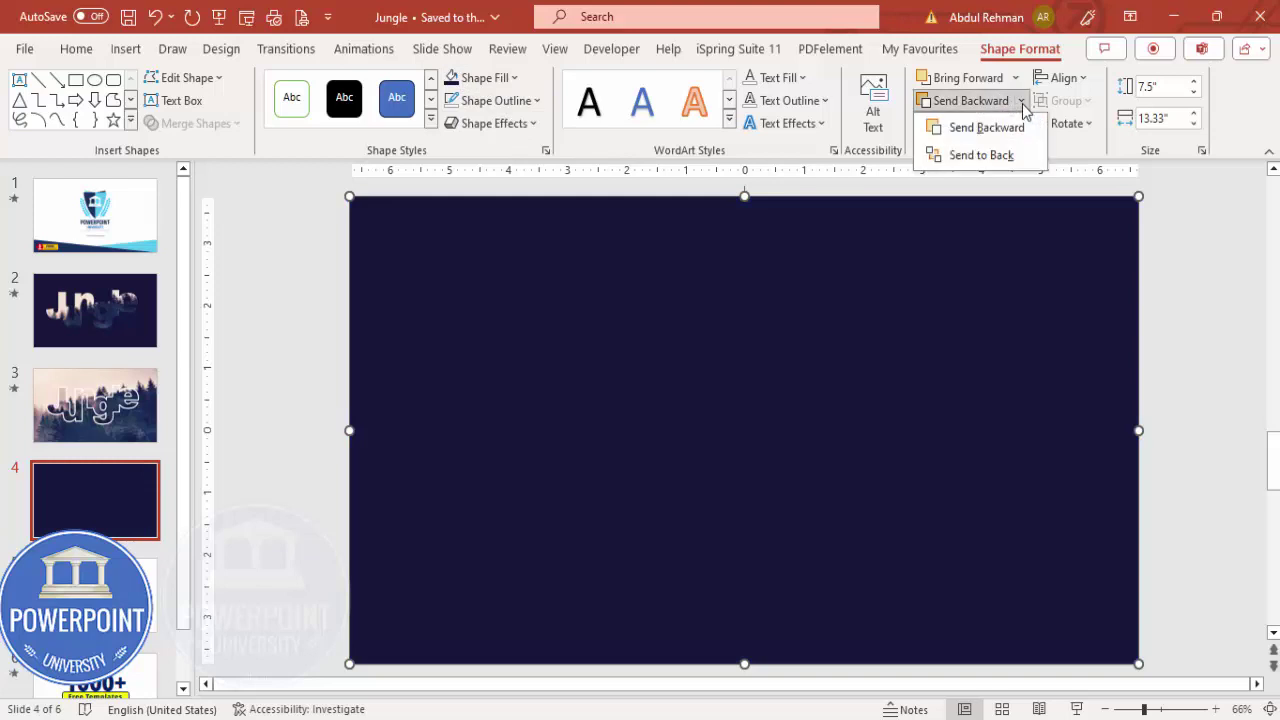
left_click(1013, 134)
left_click(1186, 334)
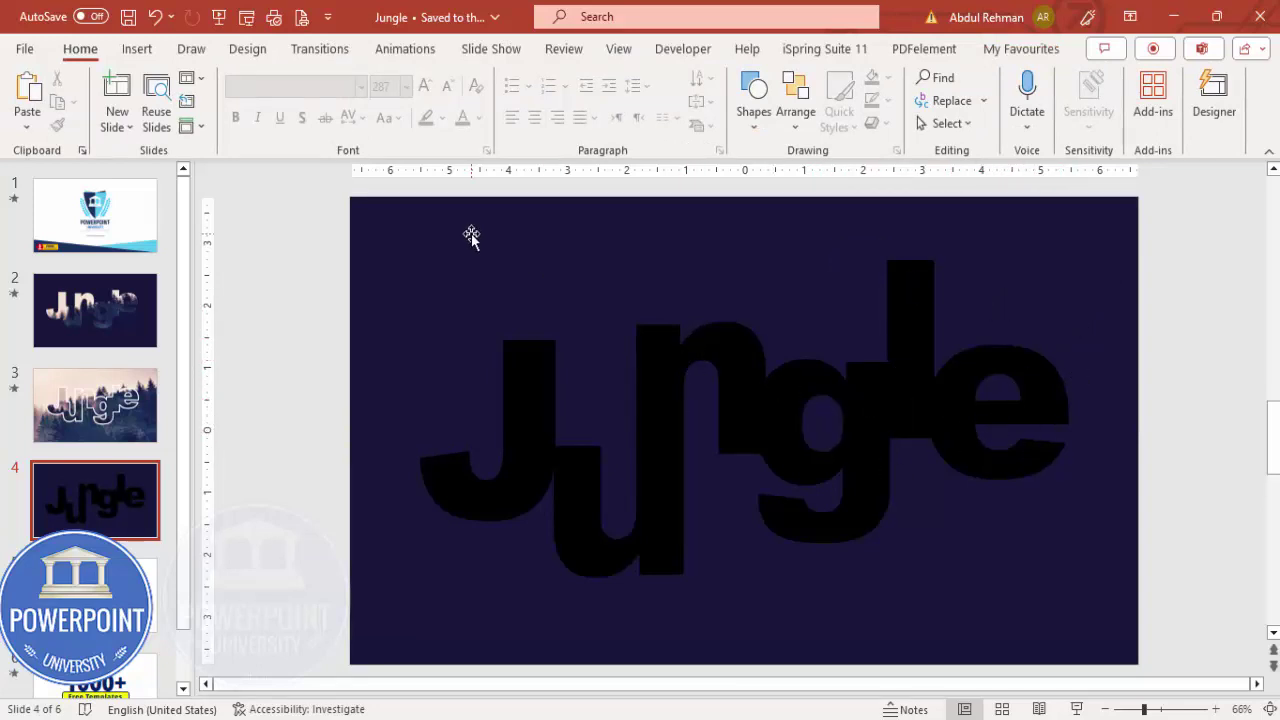
Subtract the Jungle lettering from the navy rectangle to cut letter-shaped holes
left_click(419, 230)
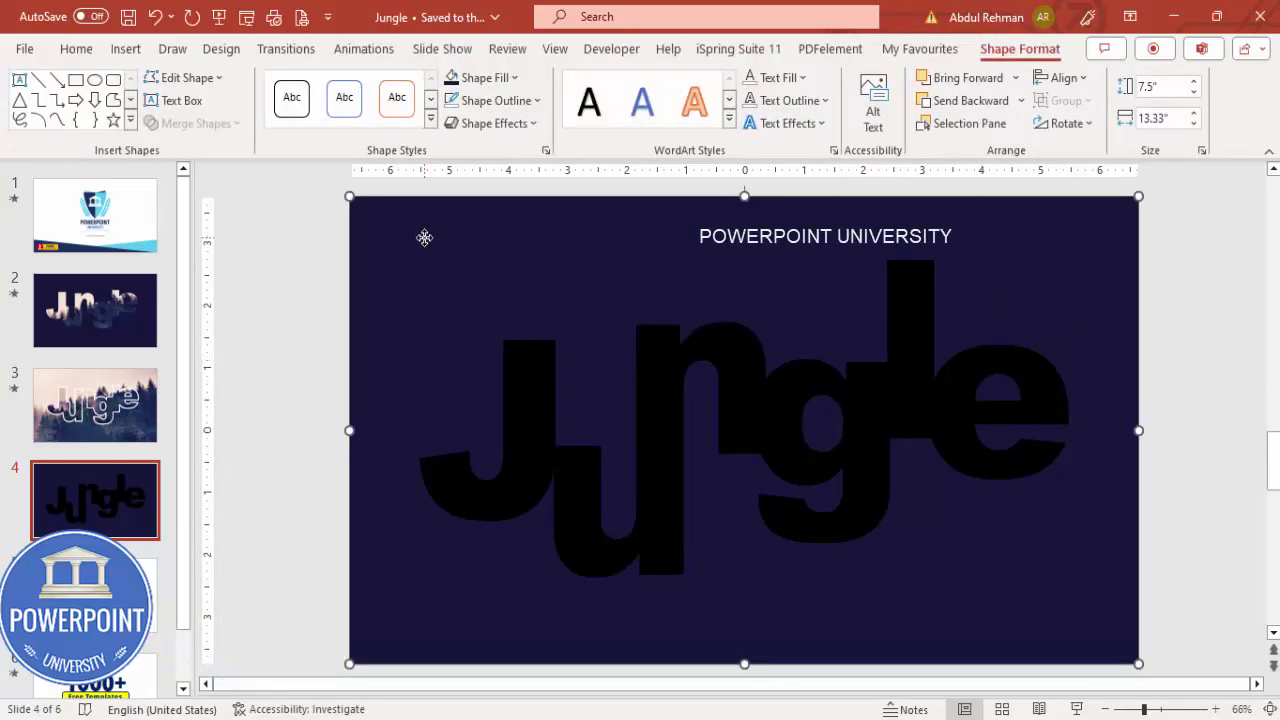
left_click(529, 382, "shift")
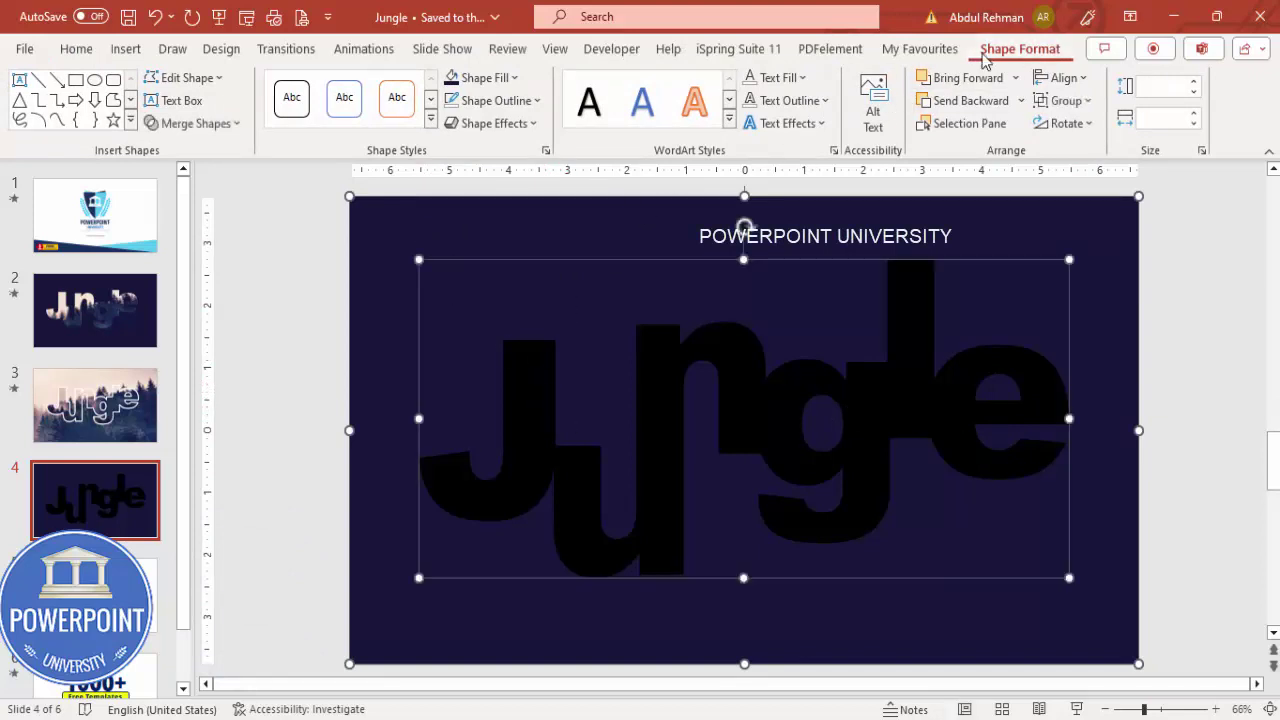
left_click(218, 125)
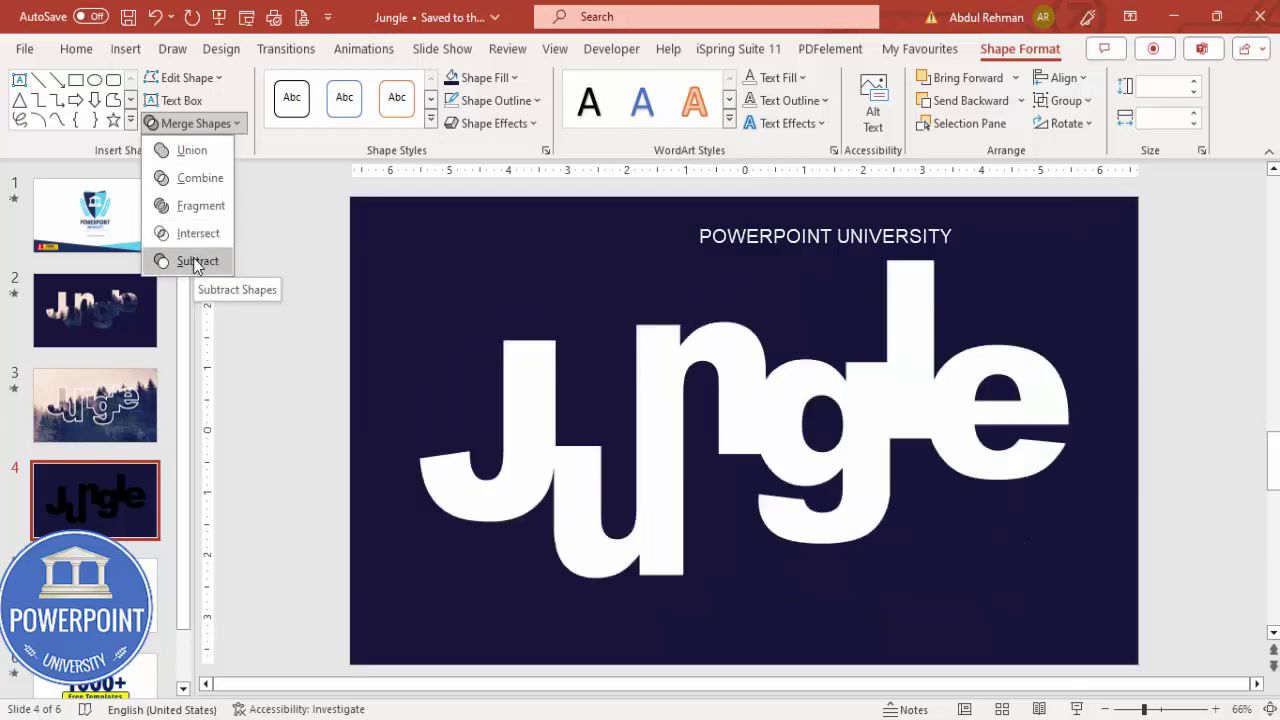
left_click(196, 262)
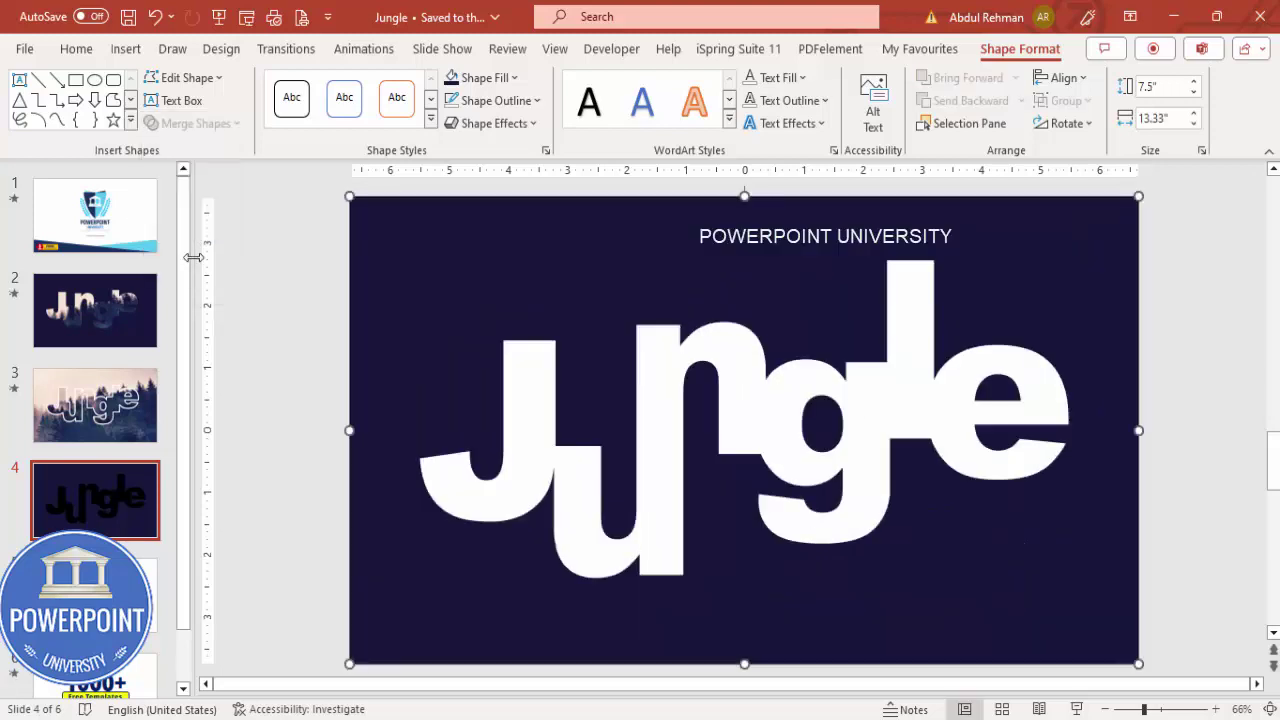
Test-move the cut-out navy overlay off the slide, undo it back into place, and reselect it
left_click_drag(1145, 710, 1133, 710)
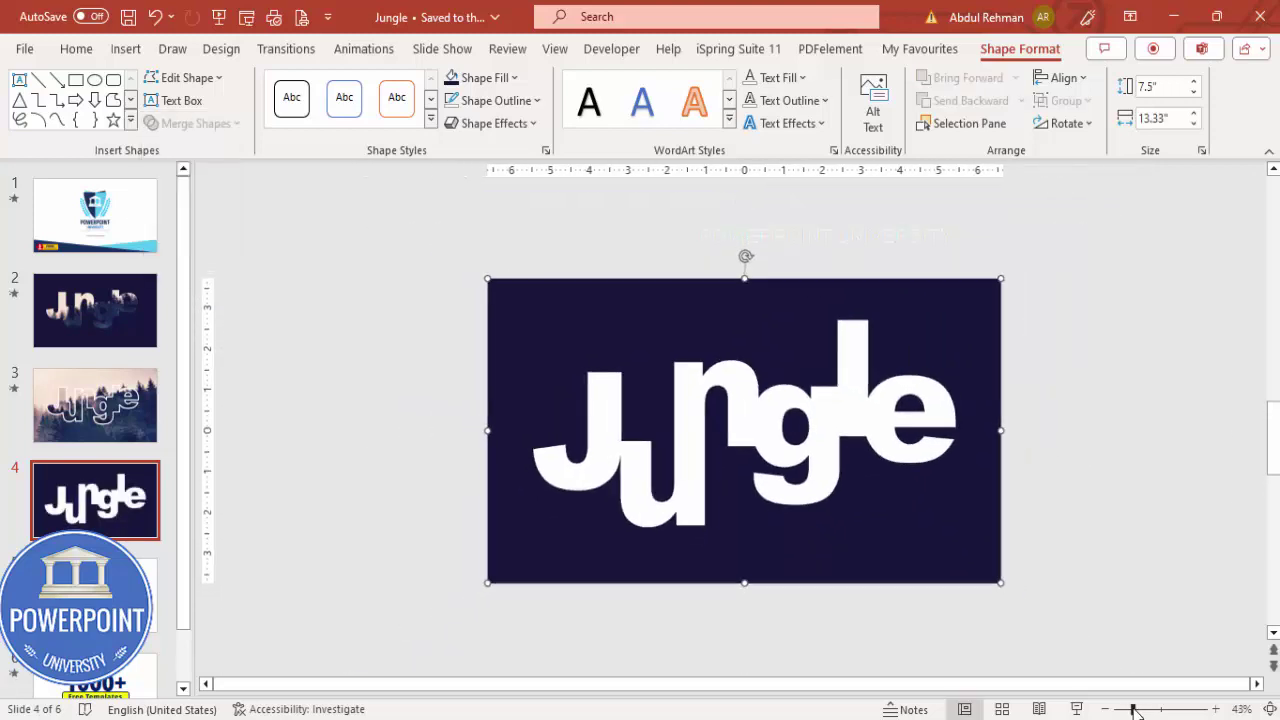
left_click_drag(943, 423, 1053, 348)
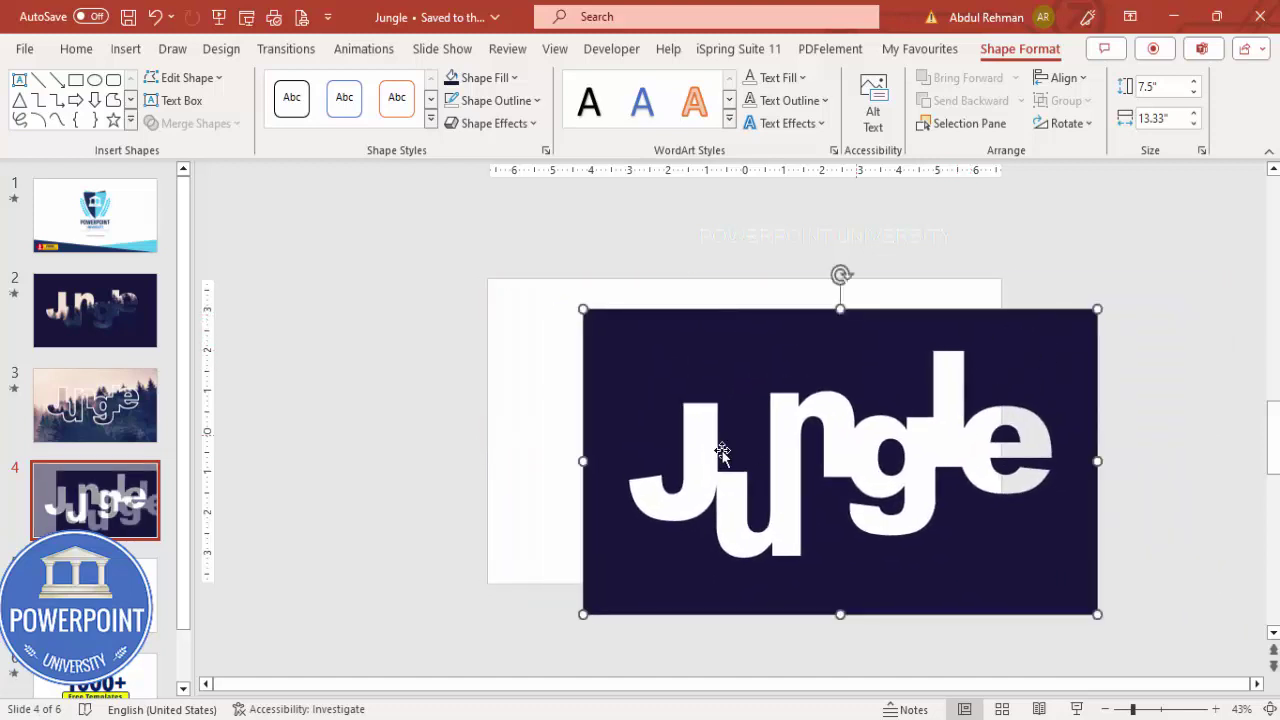
key("ctrl+z")
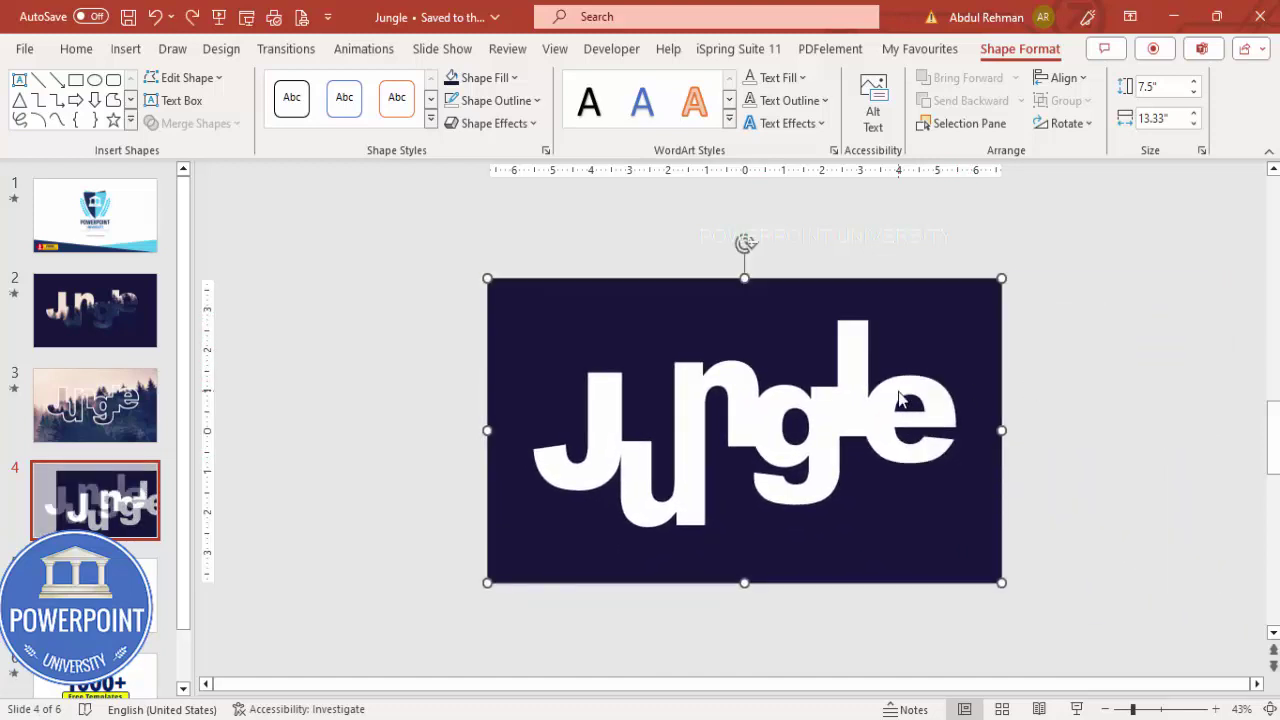
left_click(1096, 350)
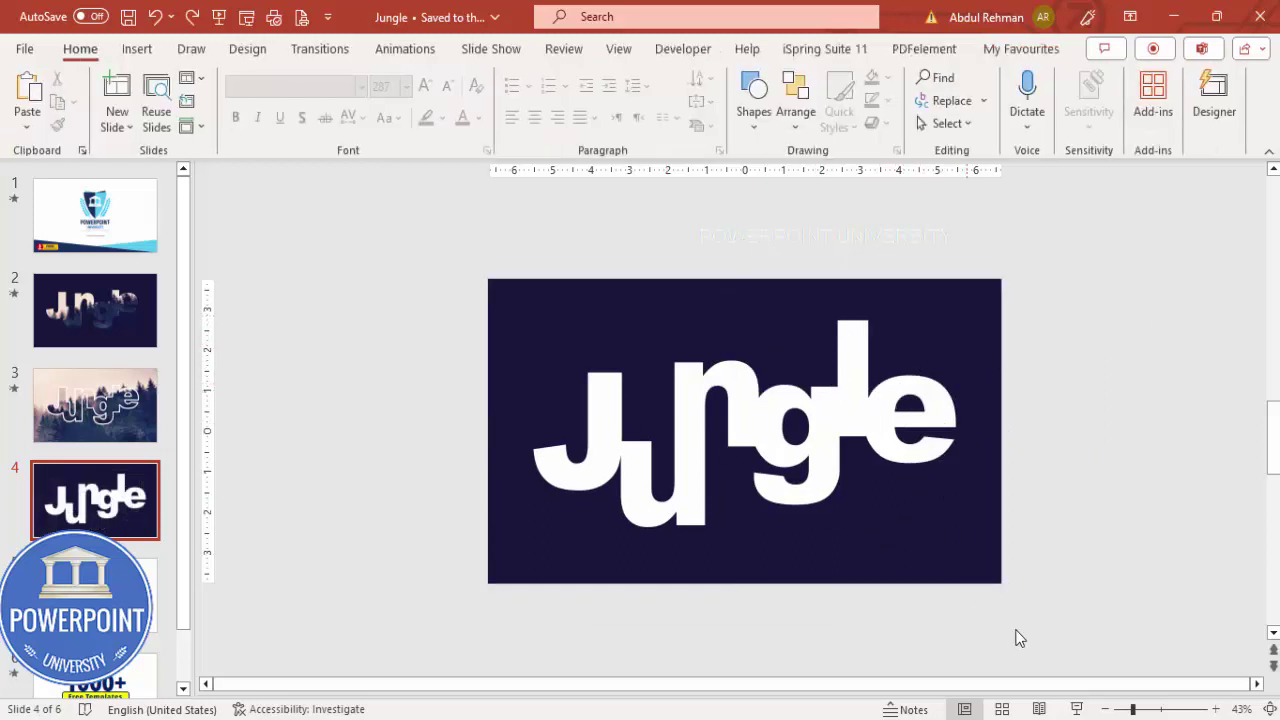
left_click(921, 340)
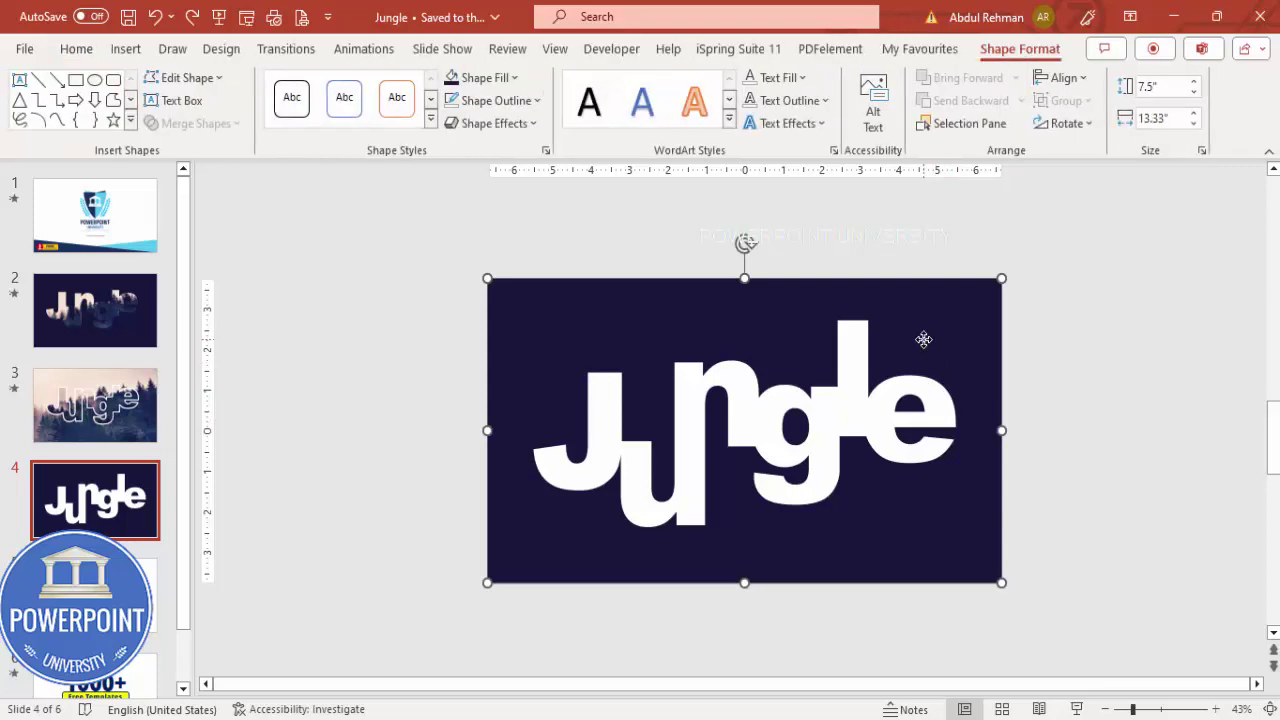
Set the Jungle overlay's fill transparency to 56% in Format Shape
right_click(922, 340)
left_click(1000, 669)
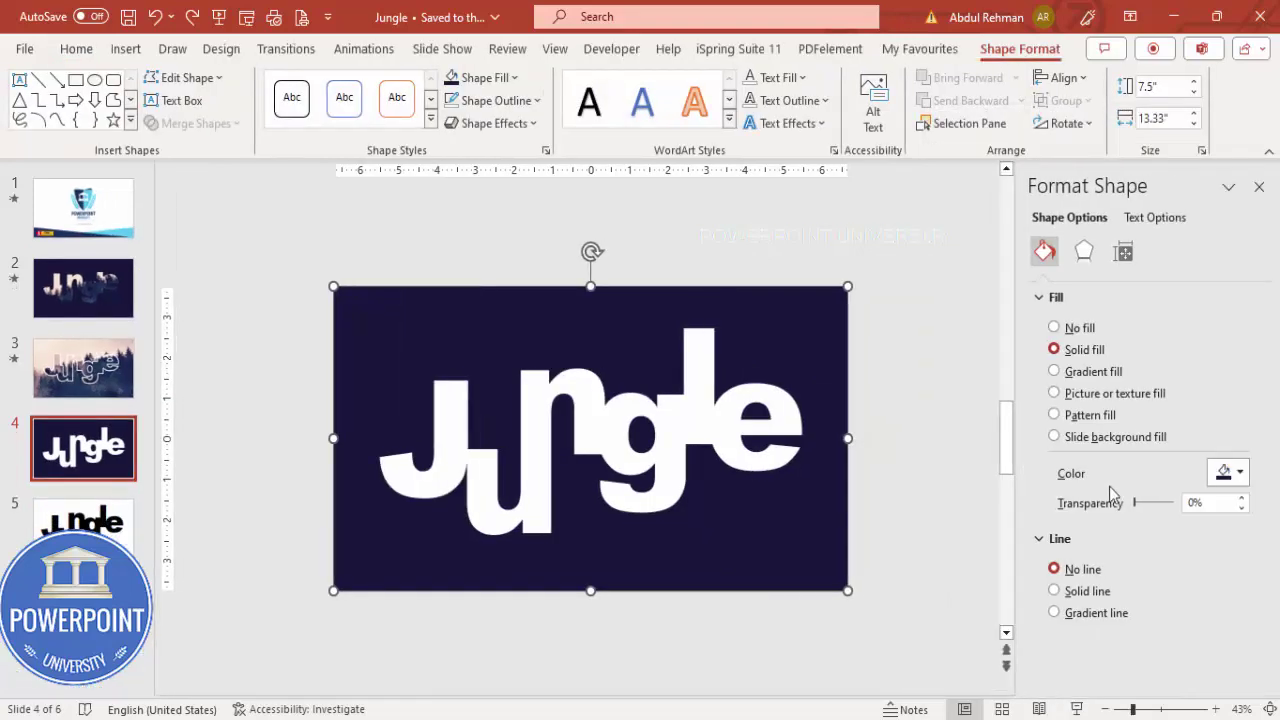
left_click_drag(1136, 504, 1155, 503)
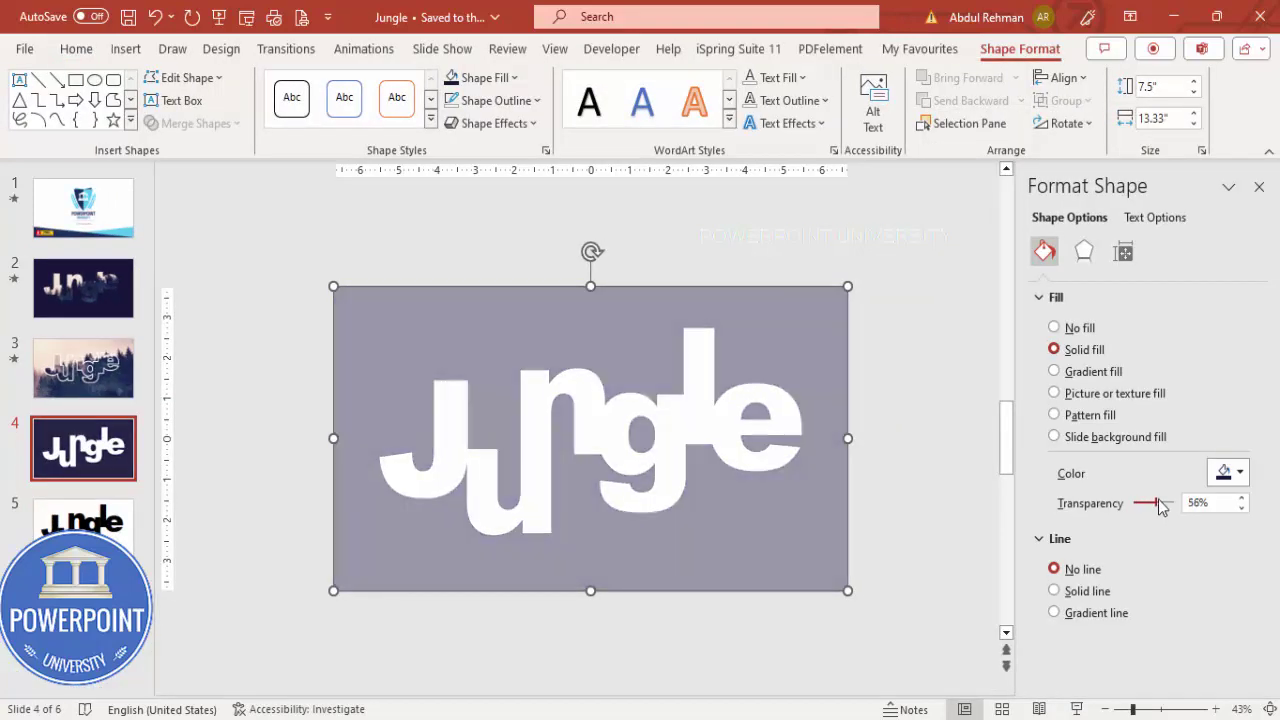
left_click(879, 310)
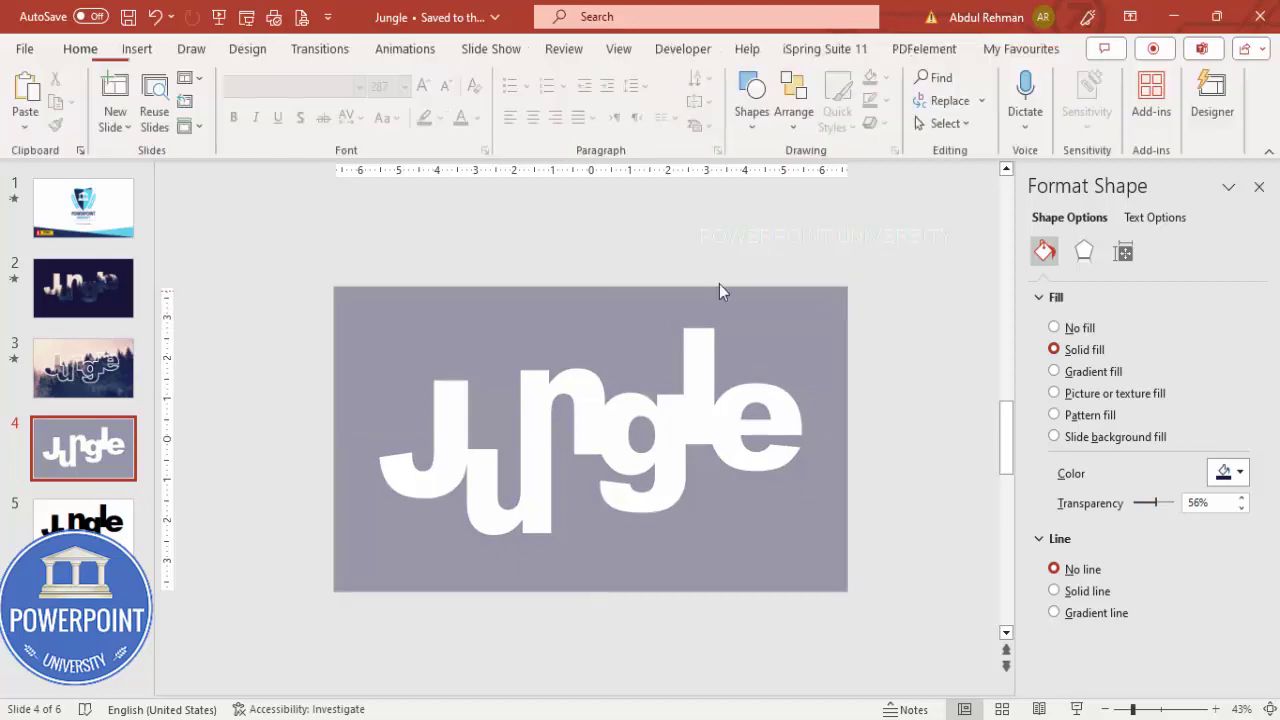
left_click(137, 48)
left_click(396, 118)
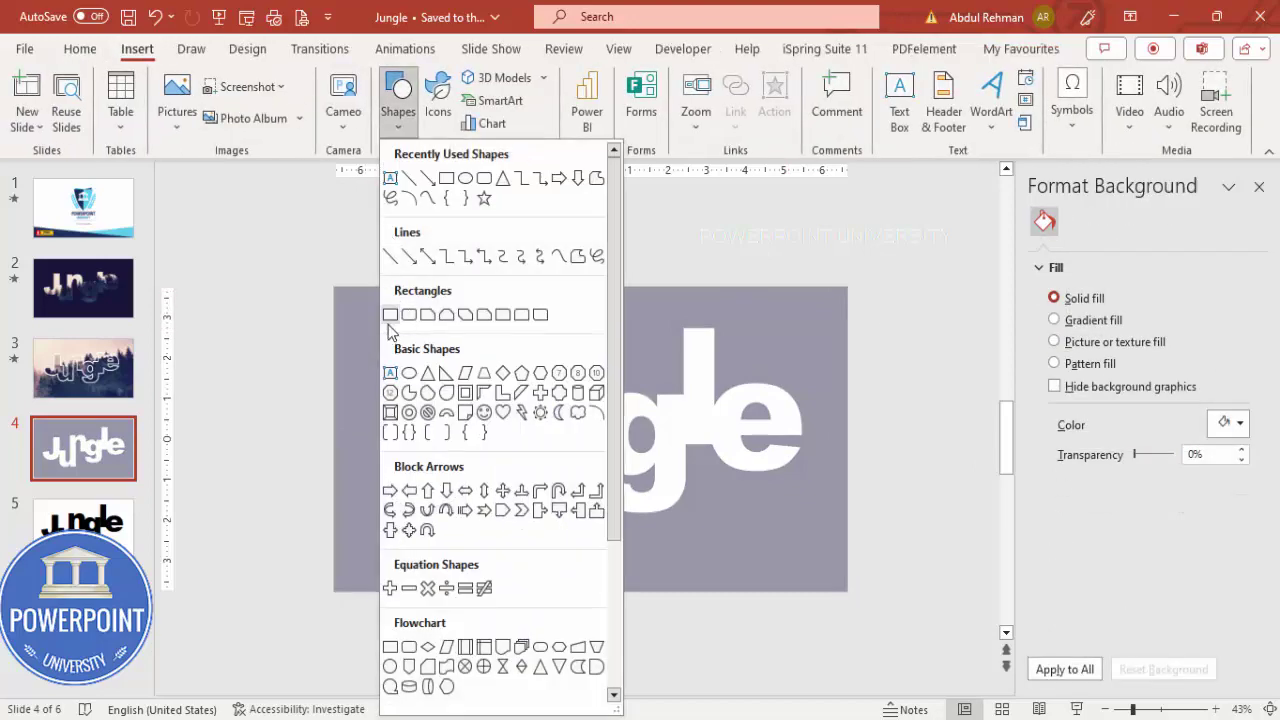
Draw an outline-free rectangle over the slide with a picture fill, then open Stock Images
left_click(393, 314)
left_click_drag(334, 286, 847, 591)
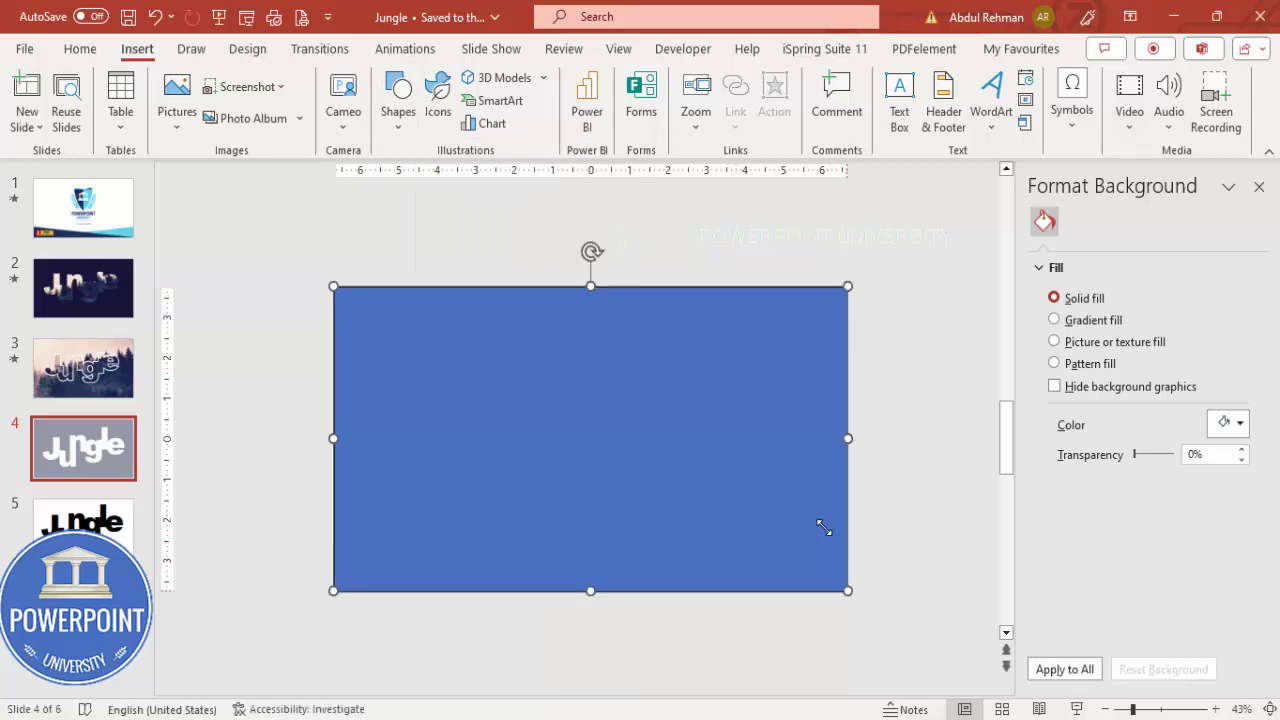
left_click(494, 100)
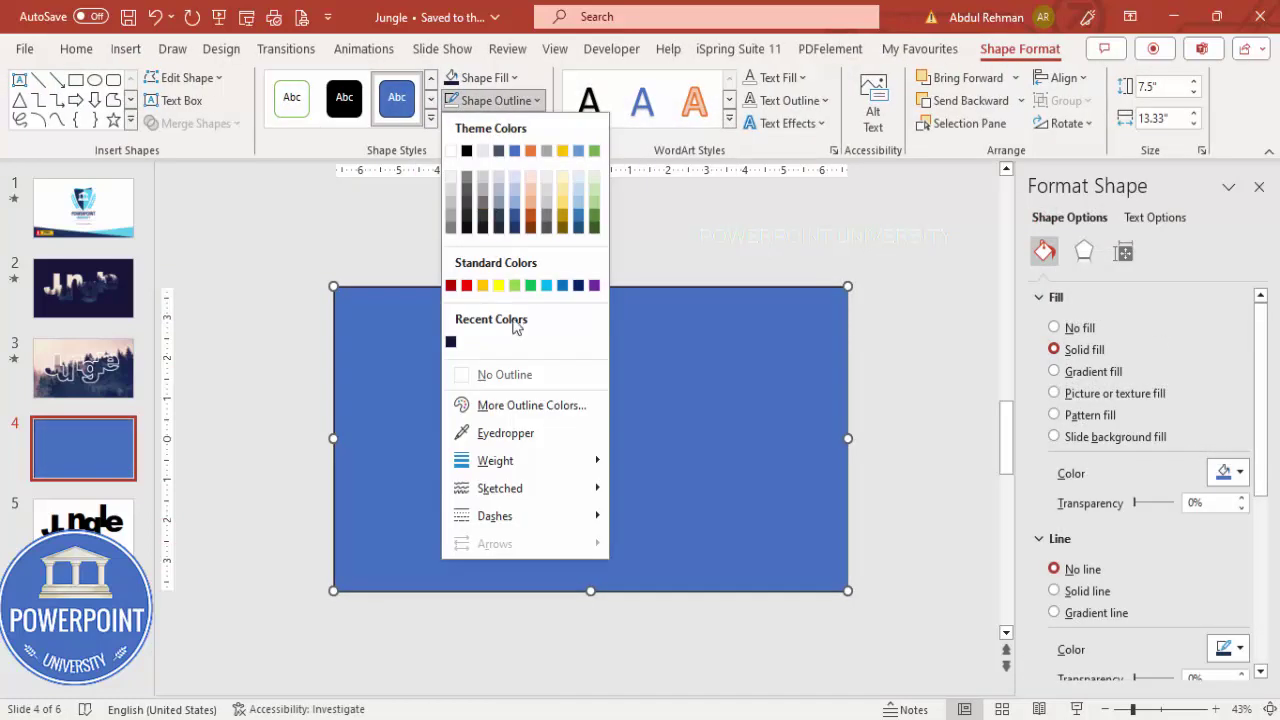
left_click(502, 374)
left_click(1113, 395)
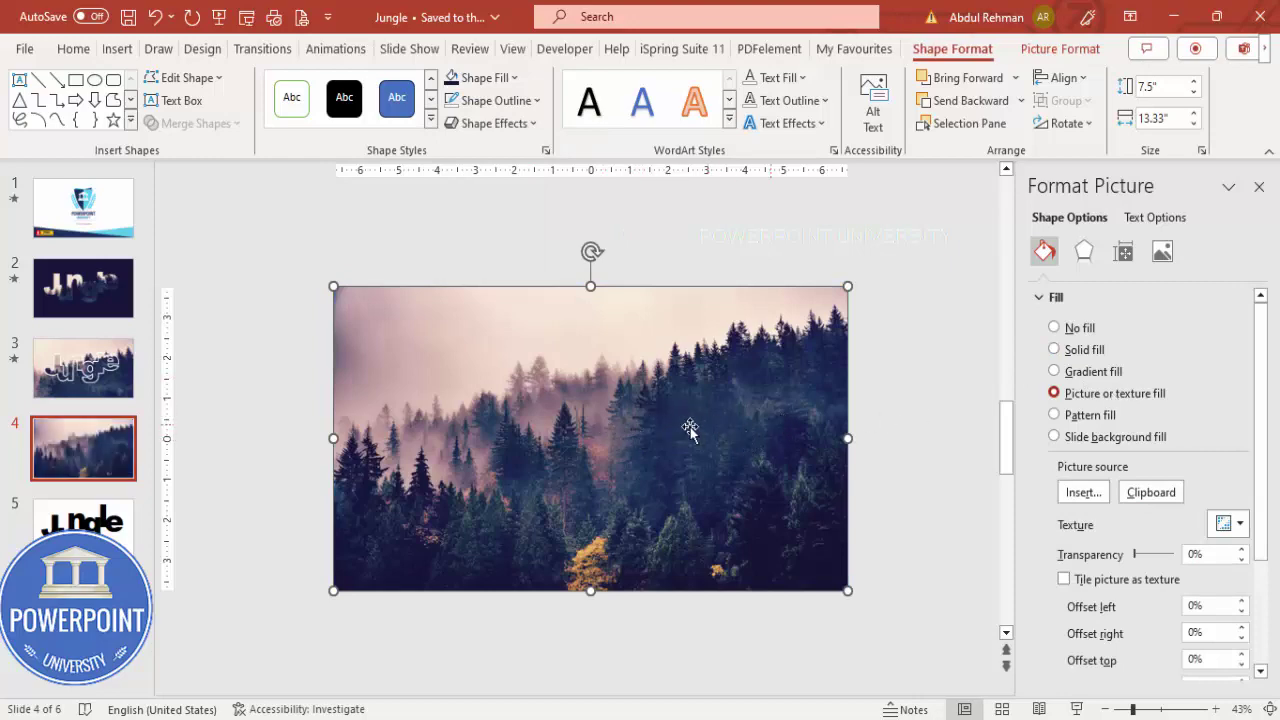
left_click(1083, 492)
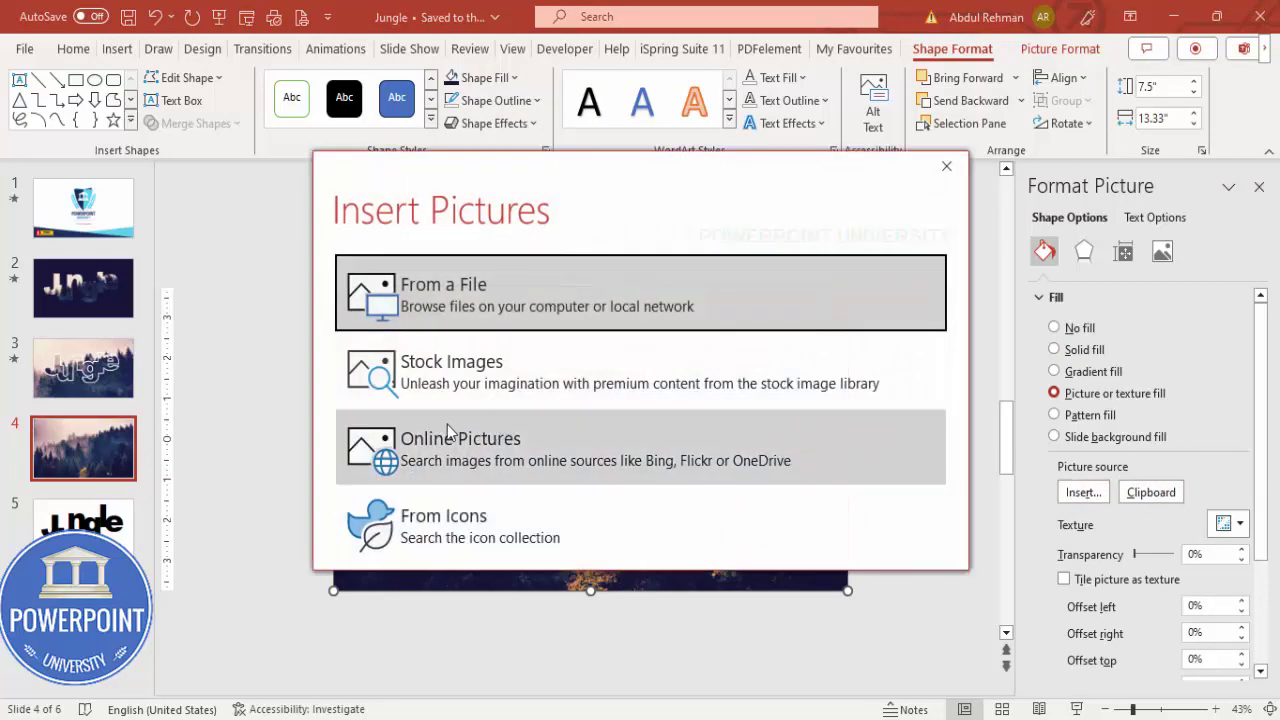
left_click(412, 384)
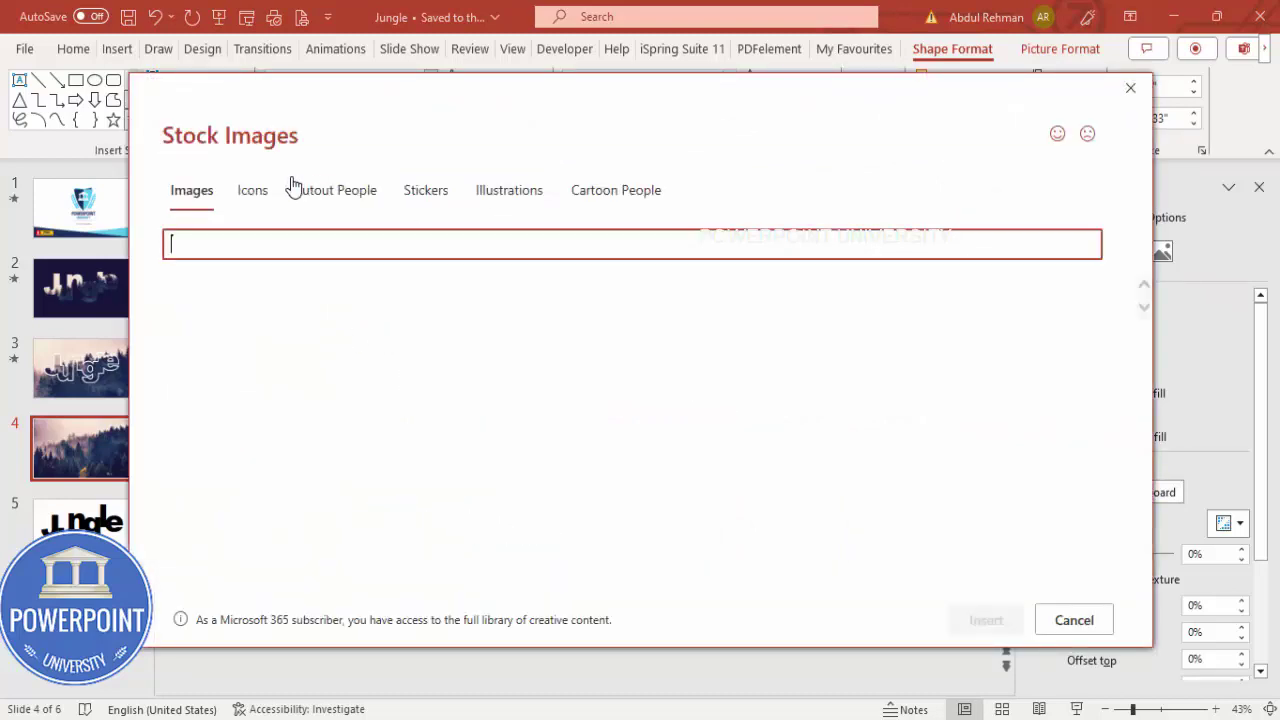
Search Stock Images for 'jungle', browse the results, and cancel without inserting anything
type("j")
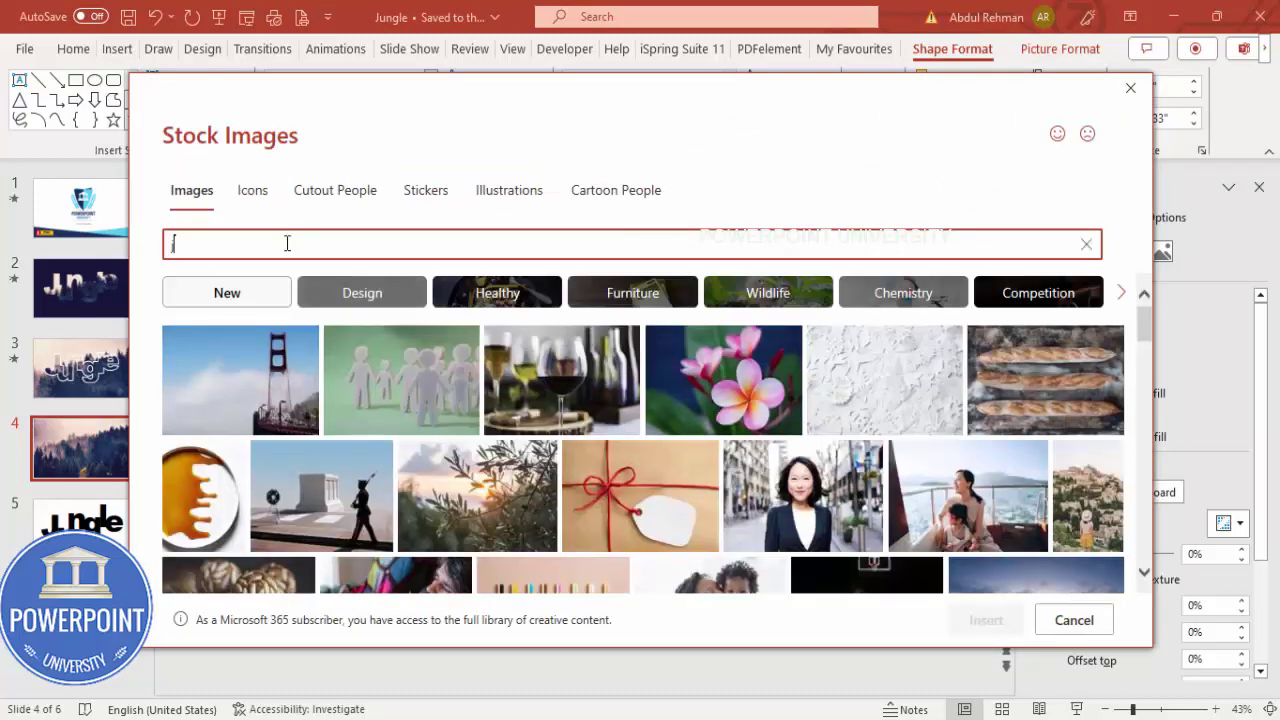
type("ungle")
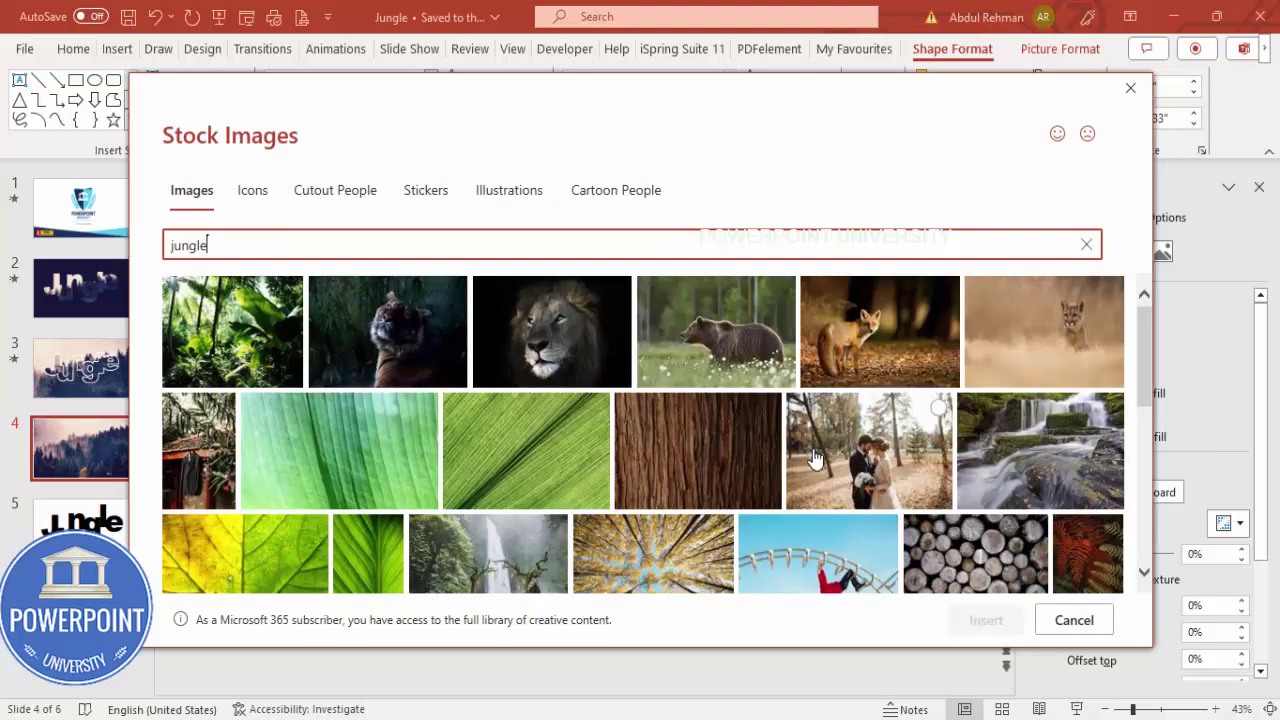
scroll(815, 457, "down", 5)
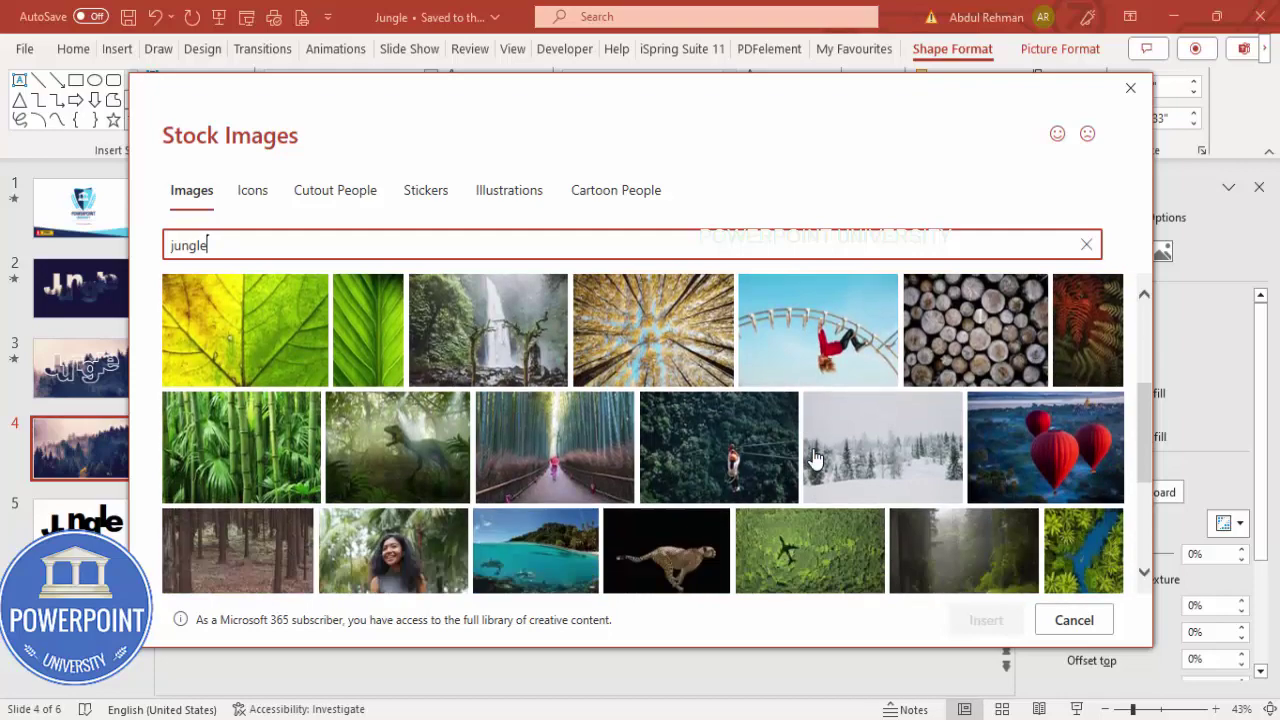
scroll(815, 457, "down", 3)
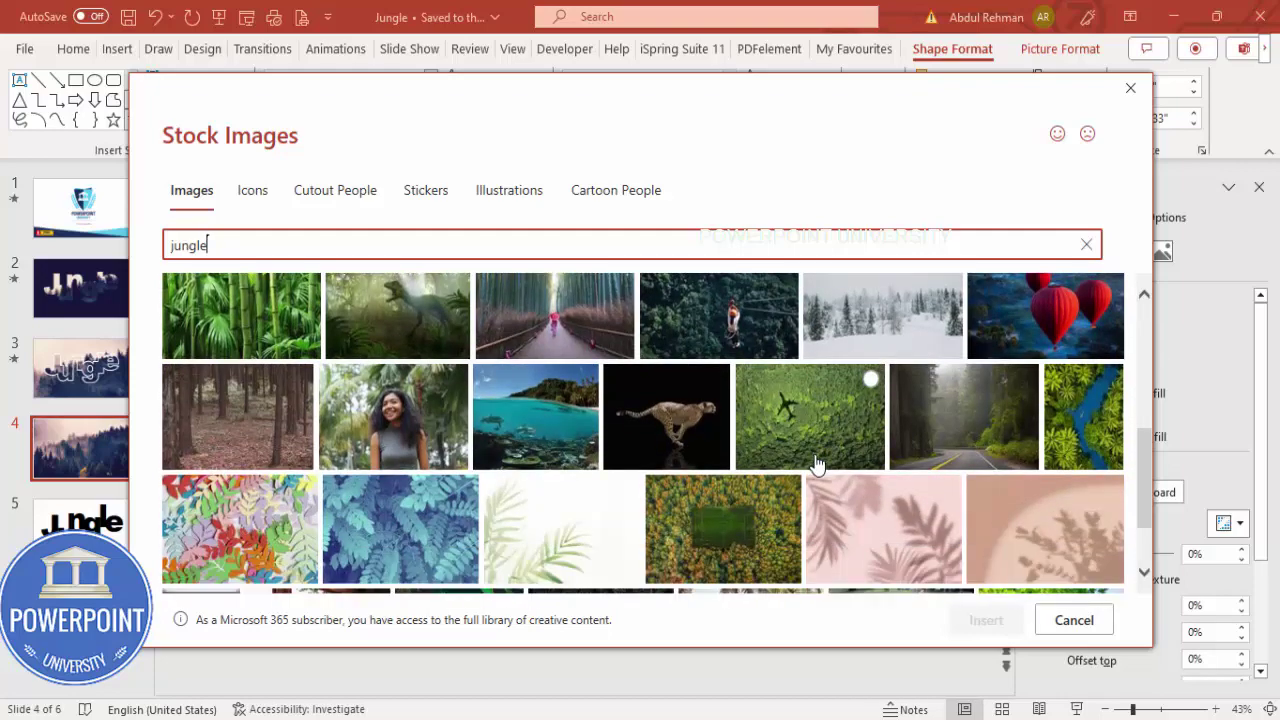
scroll(815, 465, "up", 6)
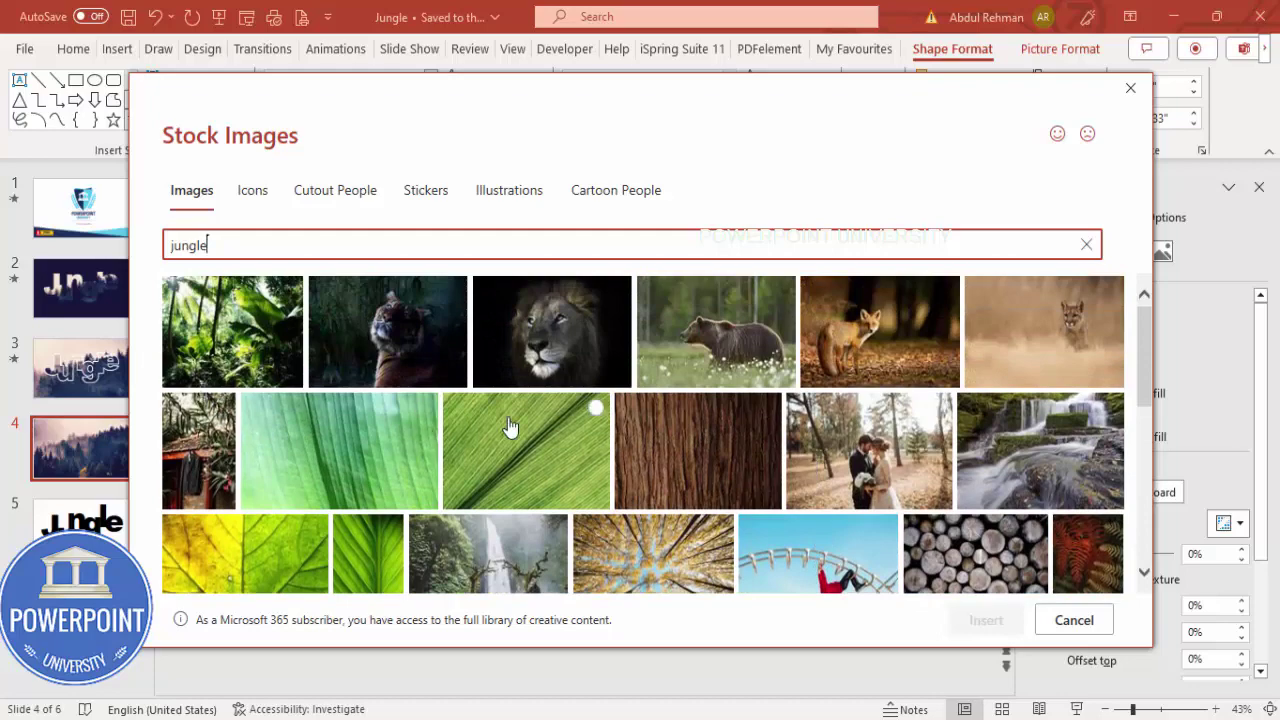
left_click(1093, 625)
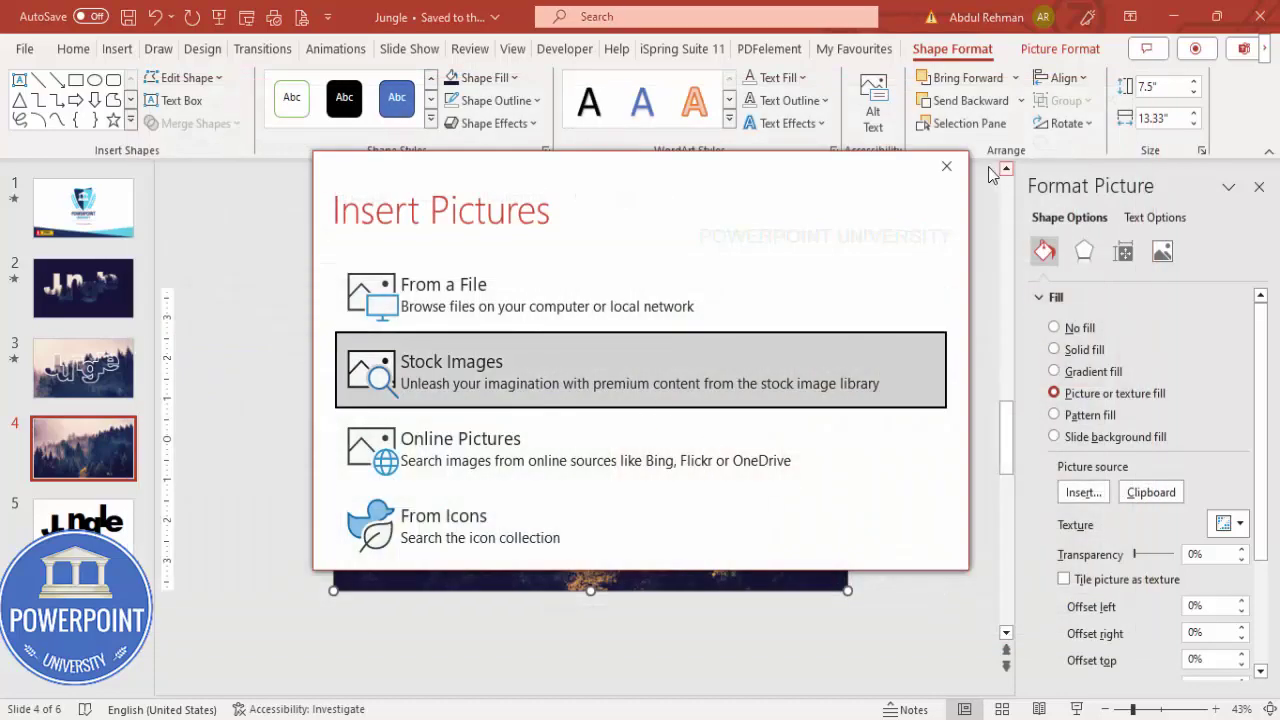
Enlarge the forest photo past the slide's left and bottom edges and fade it to 46% transparency
left_click(946, 166)
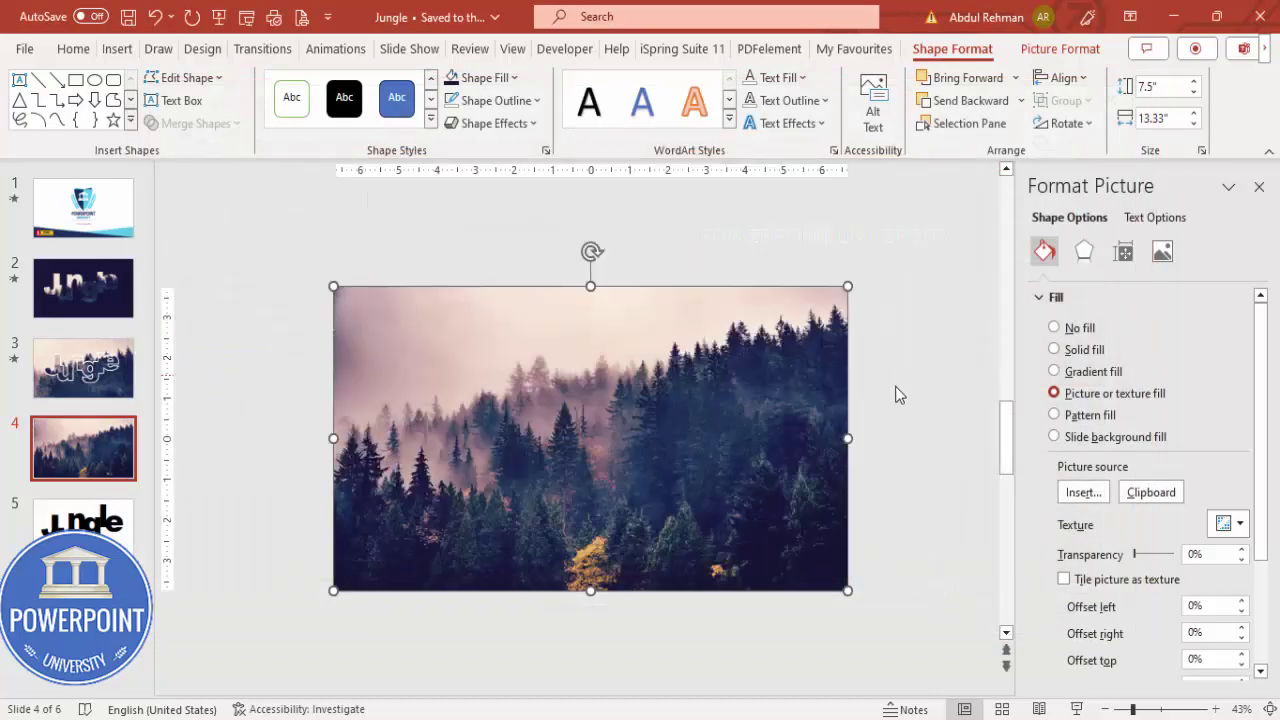
left_click(1107, 710)
left_click(1107, 710)
left_click(1107, 710)
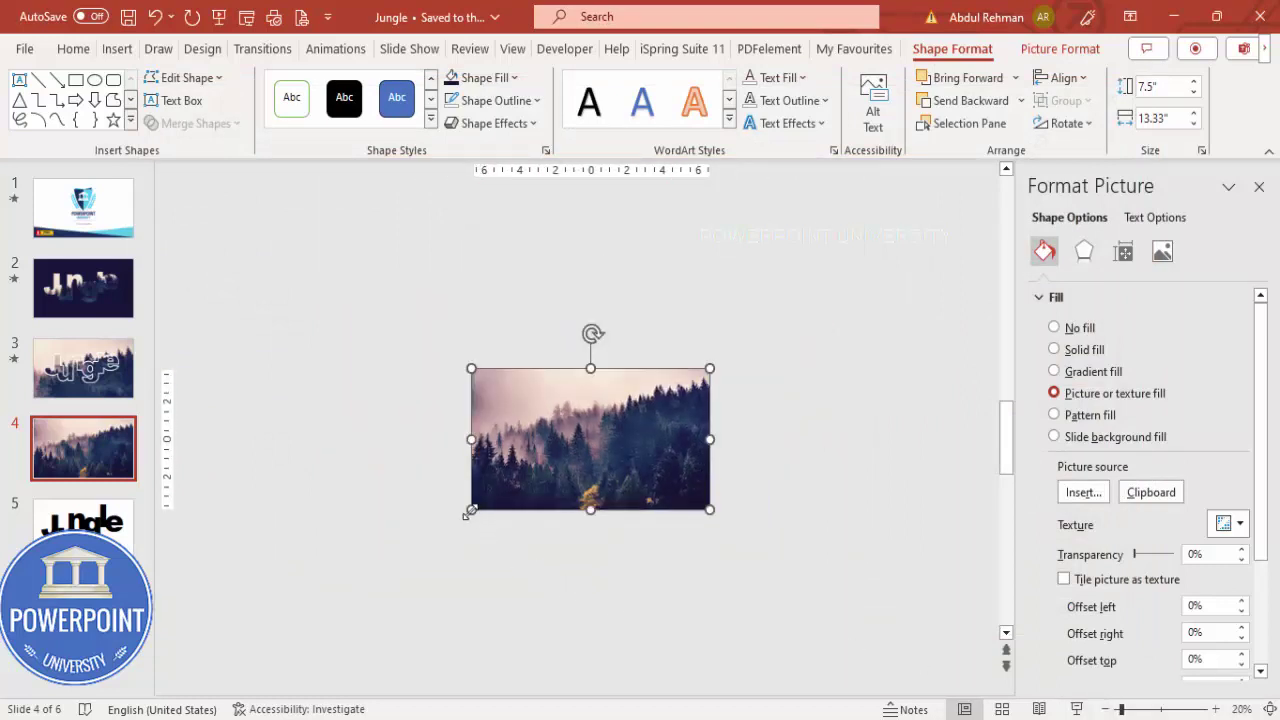
left_click_drag(472, 511, 268, 629)
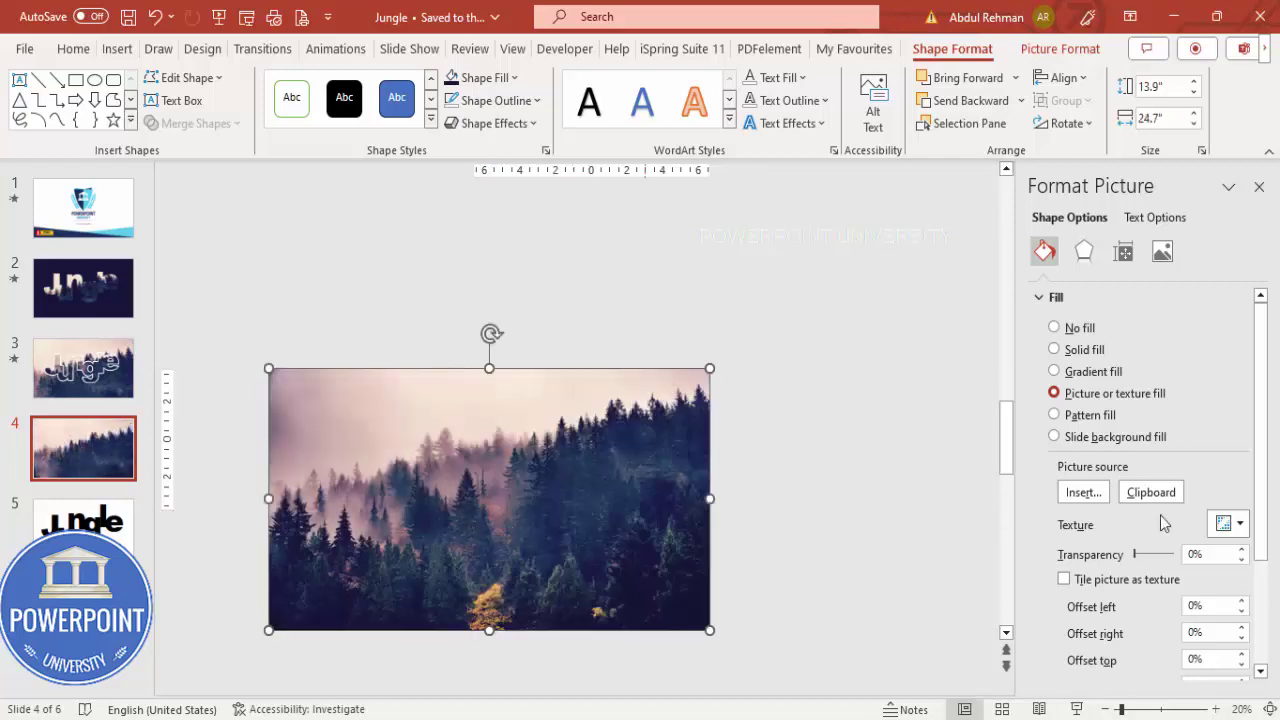
left_click_drag(1134, 558, 1152, 558)
left_click(433, 341)
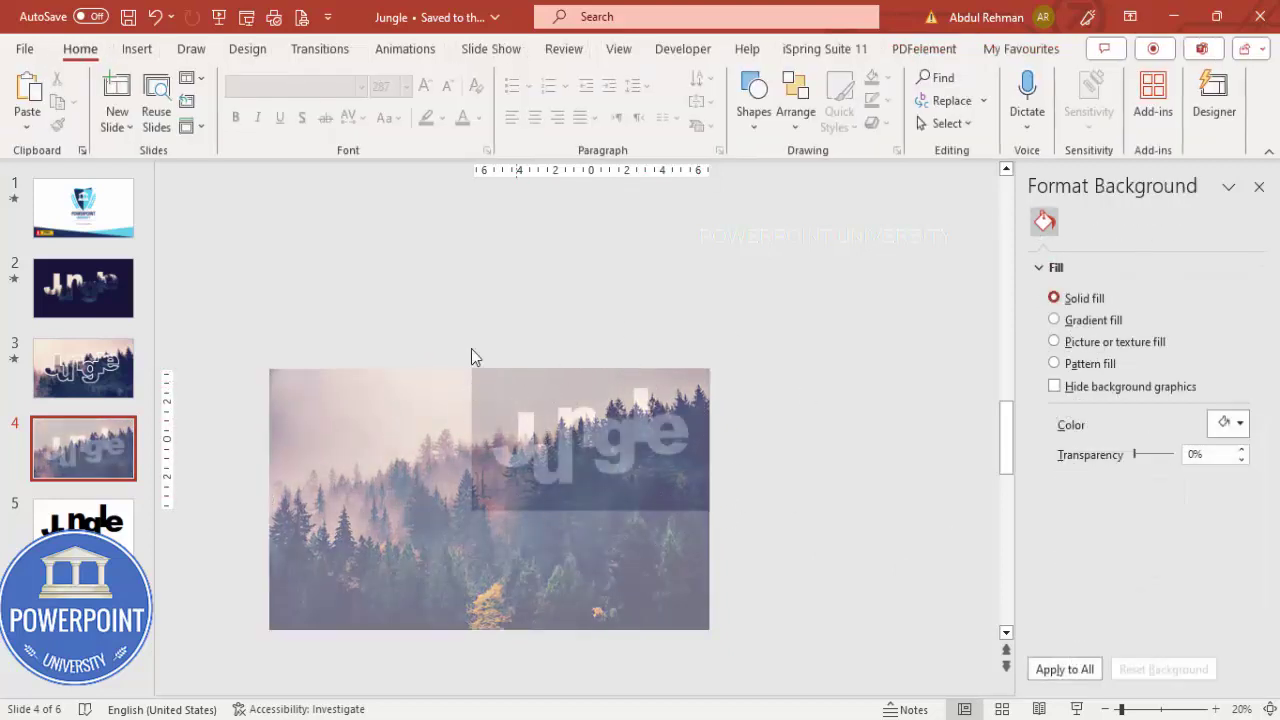
Send the forest photo to the back, behind the navy overlay
left_click(376, 549)
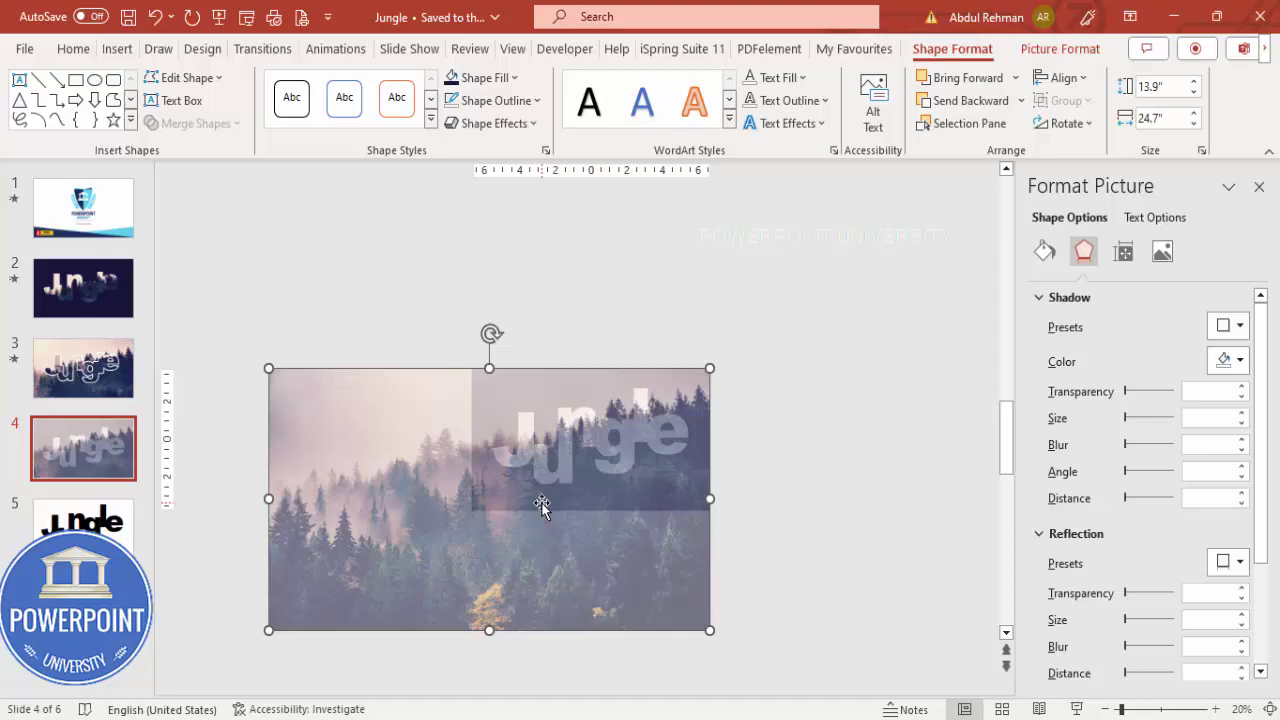
left_click(1021, 100)
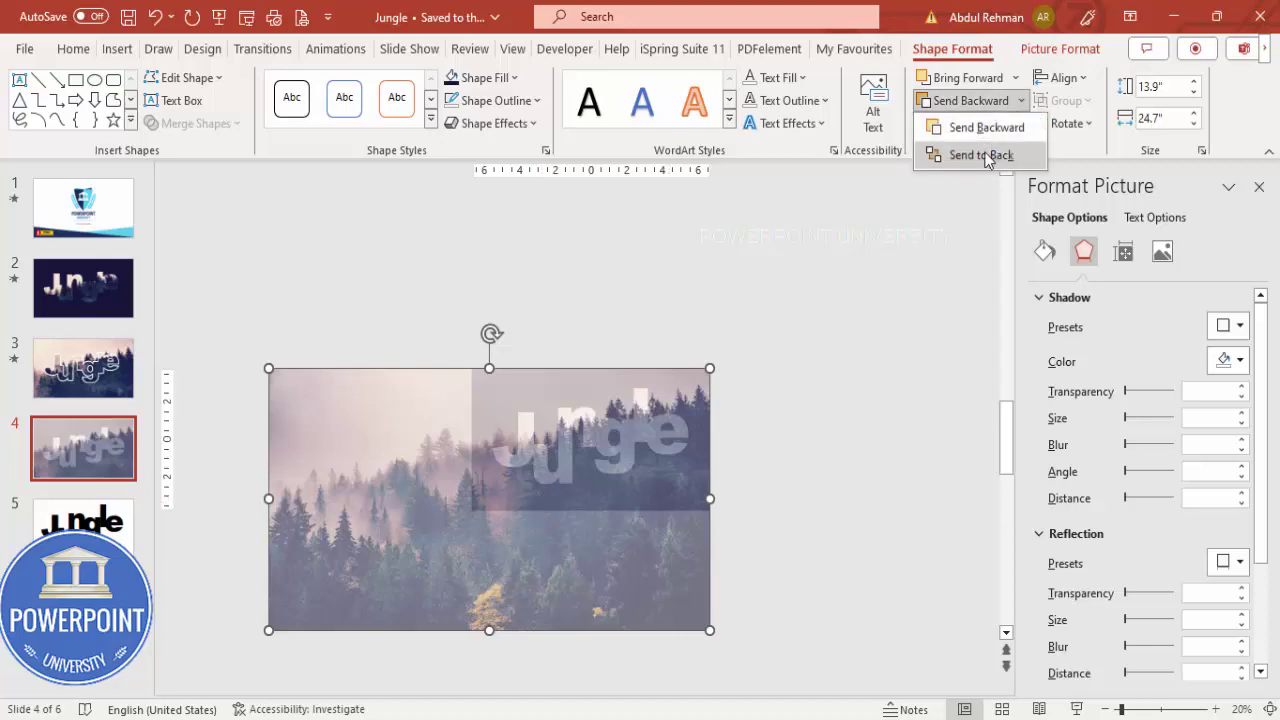
left_click(978, 154)
left_click(881, 307)
Set both the forest photo and the navy rectangle to 0% transparency
left_click(686, 560)
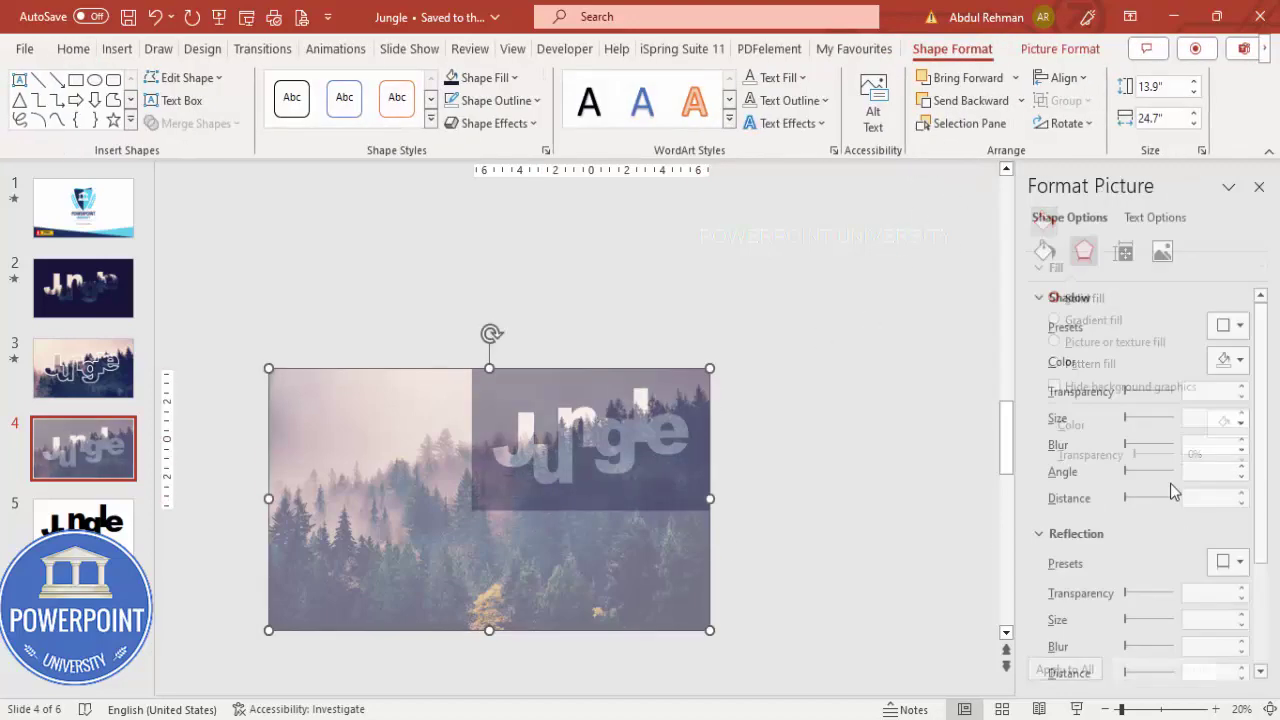
left_click(1044, 251)
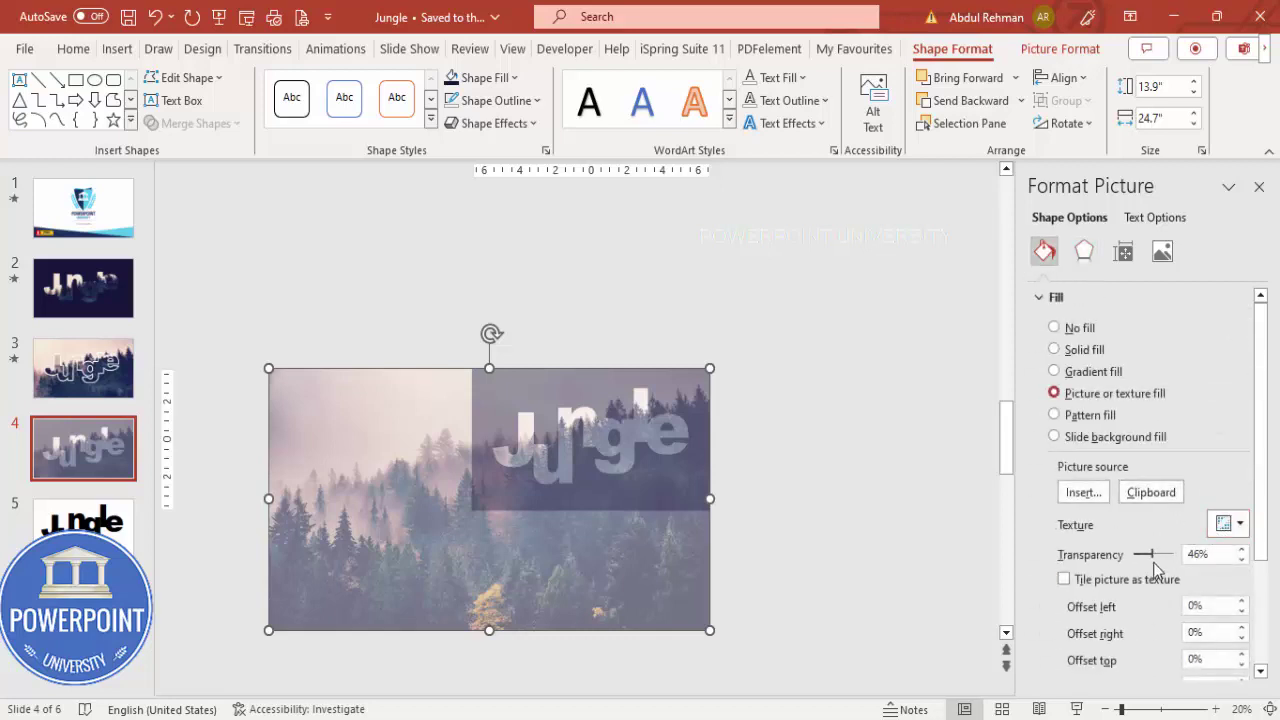
left_click_drag(1152, 556, 1135, 556)
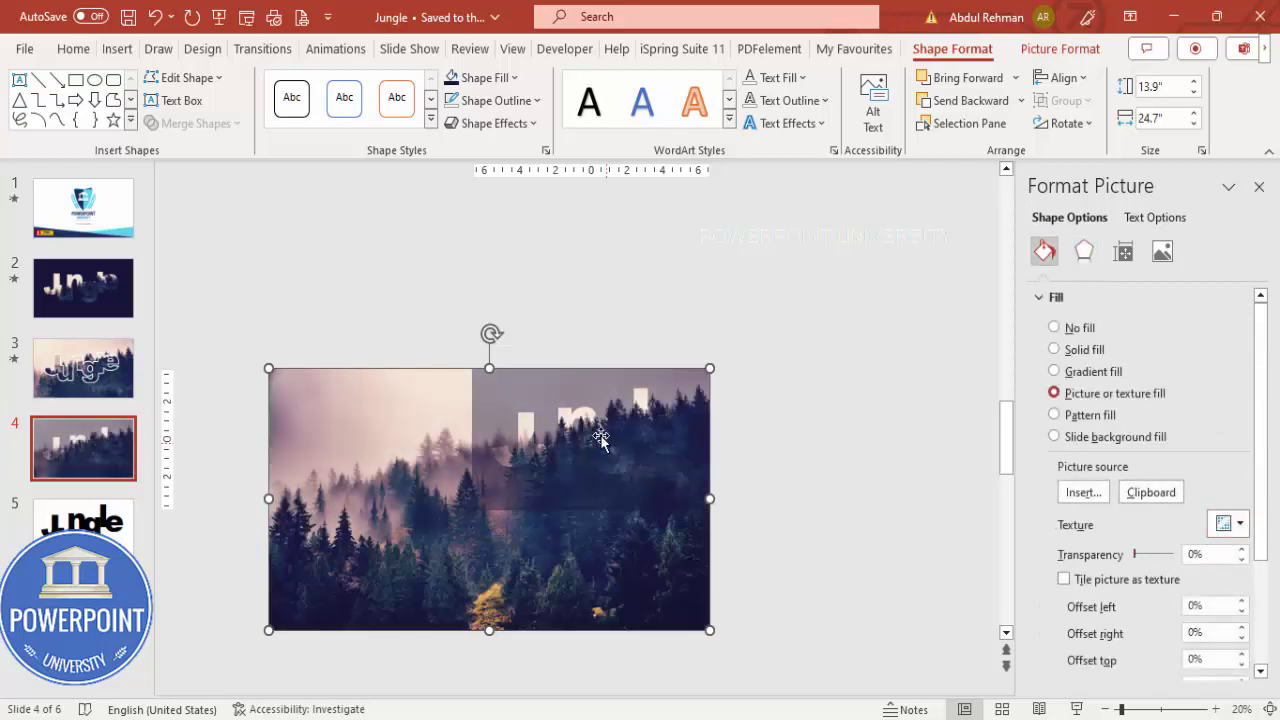
left_click(580, 391)
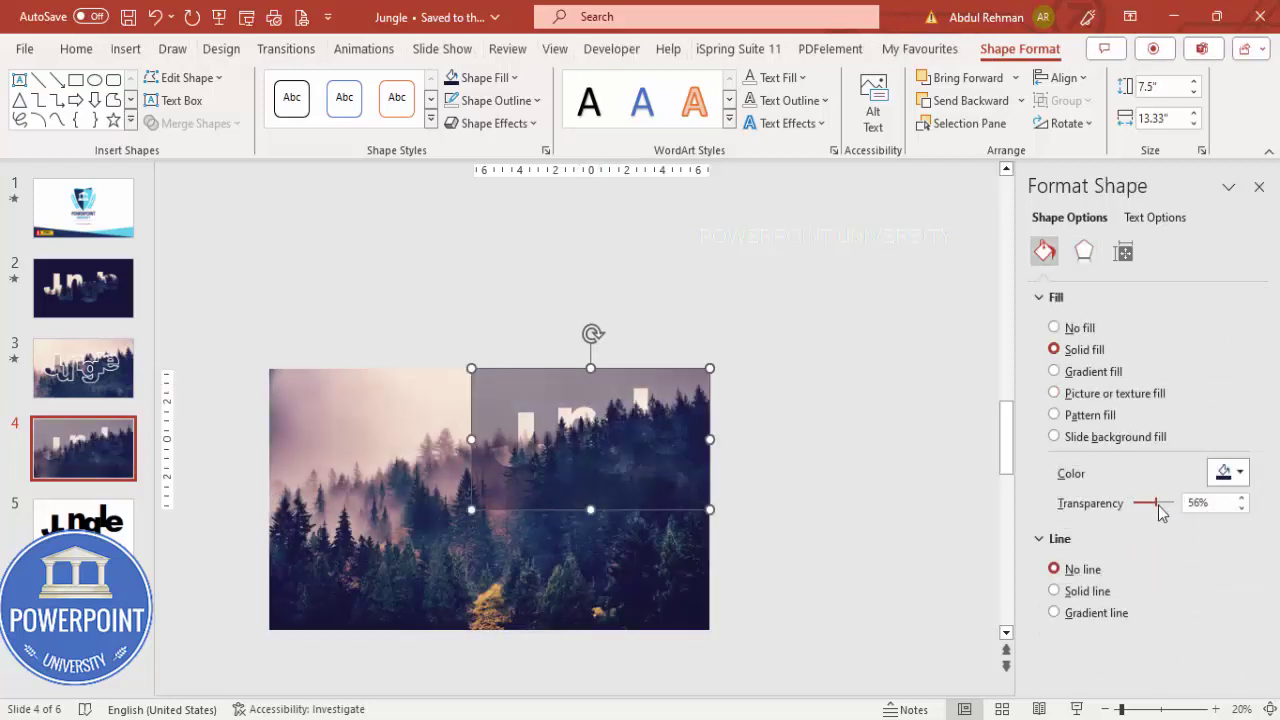
left_click_drag(1155, 505, 1135, 505)
left_click(767, 520)
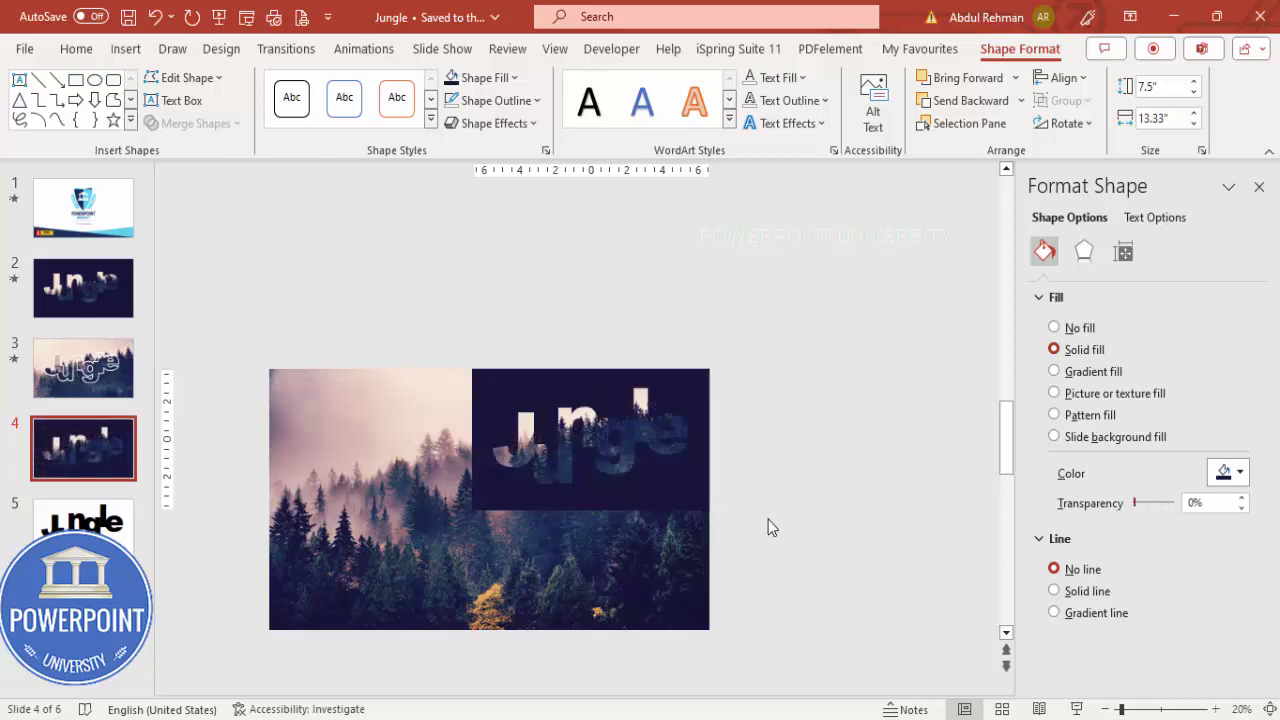
Preview the slide in Slide Show, then close the picture formatting pane
left_click(633, 563)
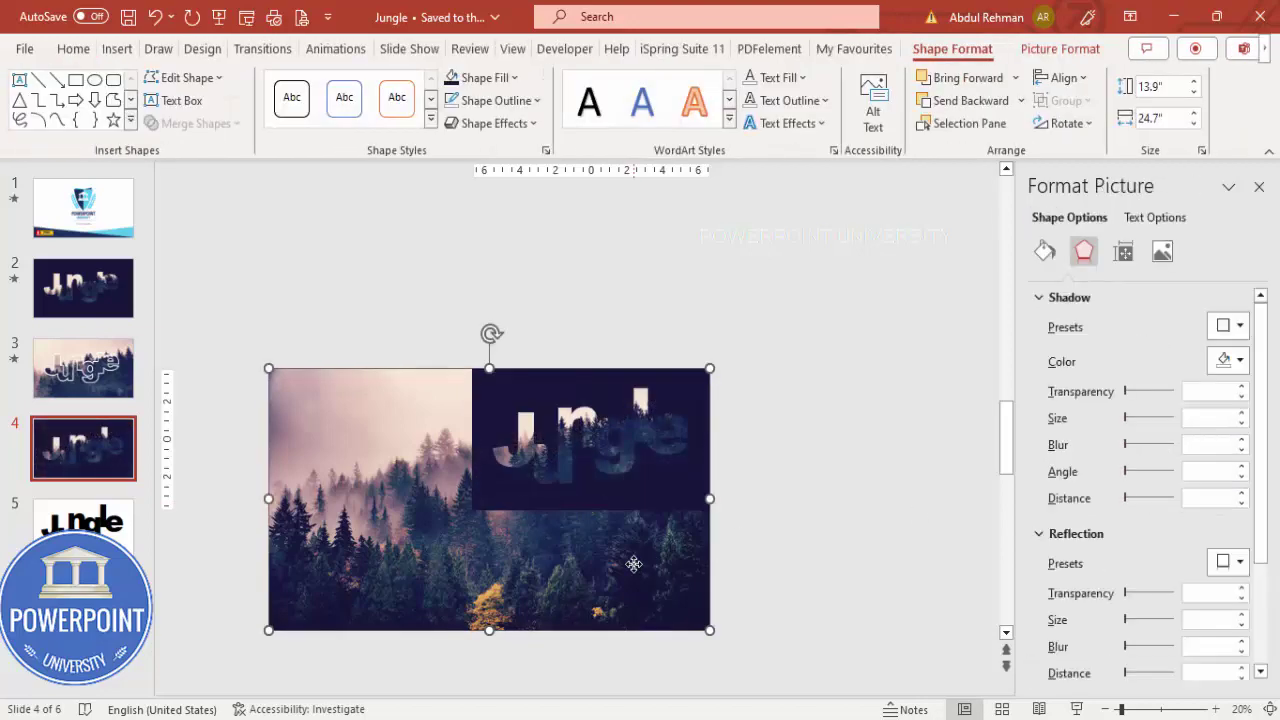
left_click(1078, 709)
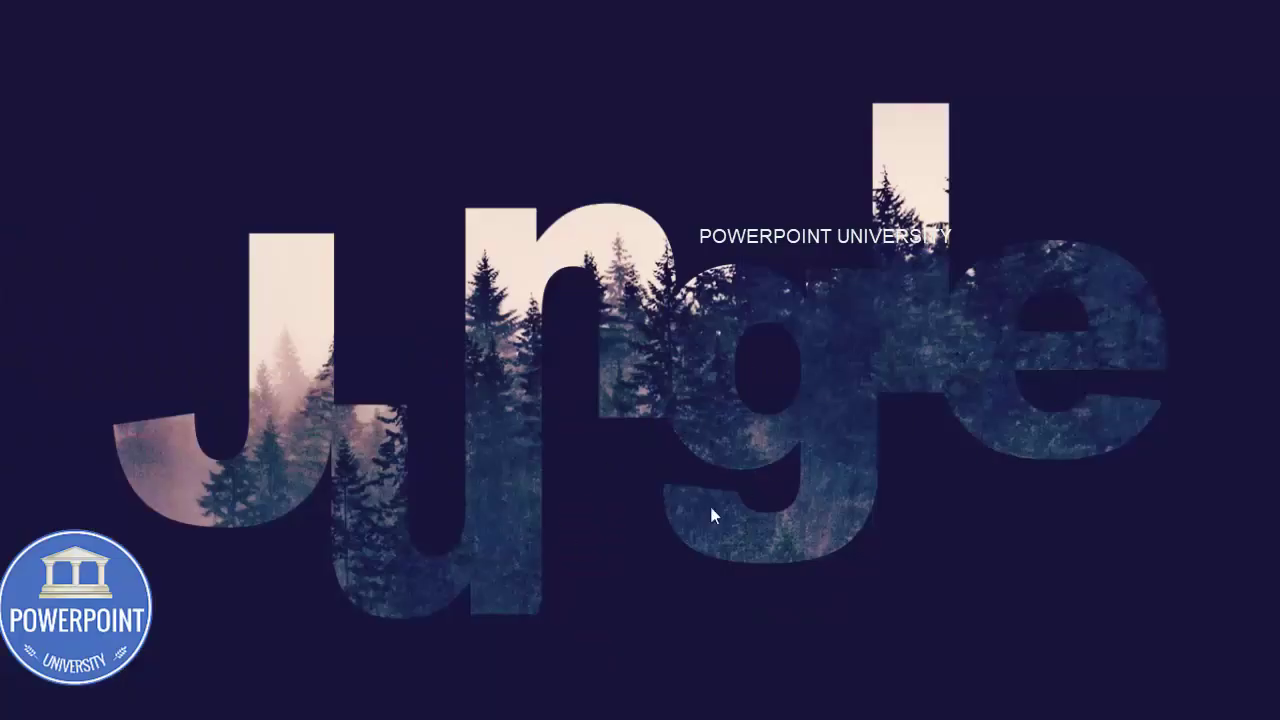
key("Escape")
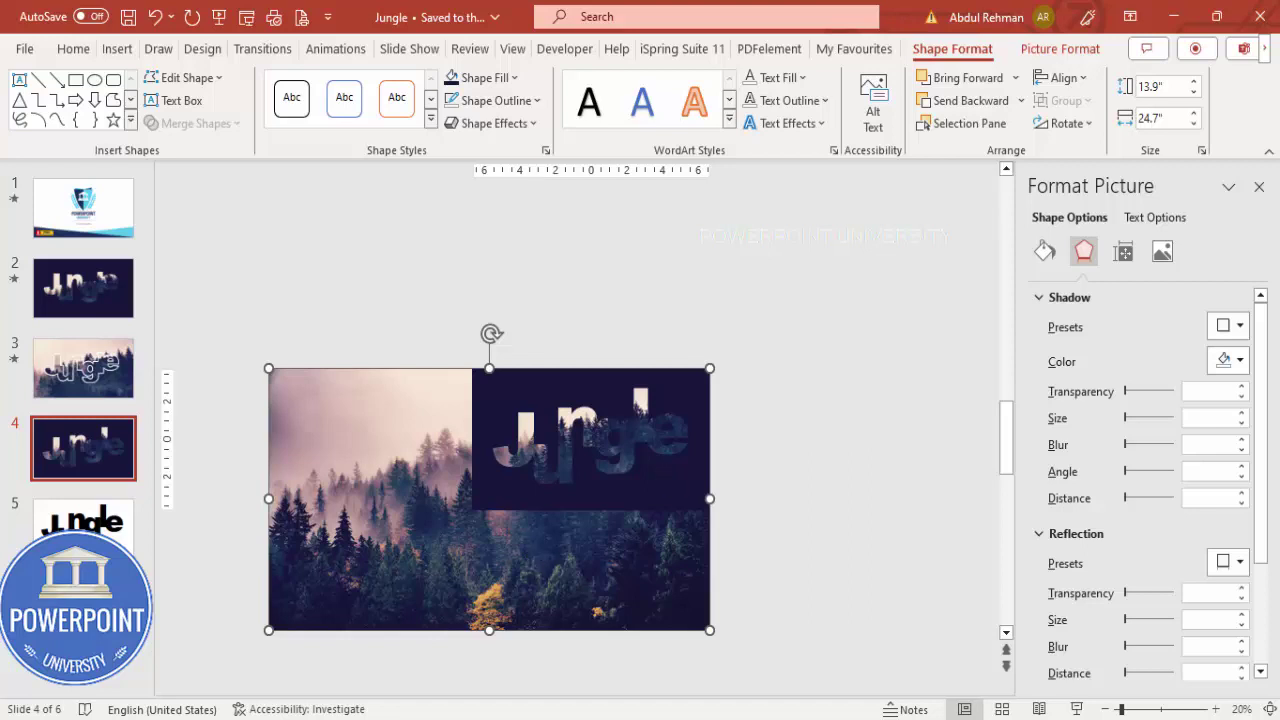
left_click(1259, 186)
Open the Animation Pane and add a Right motion path to the forest photo
left_click(327, 56)
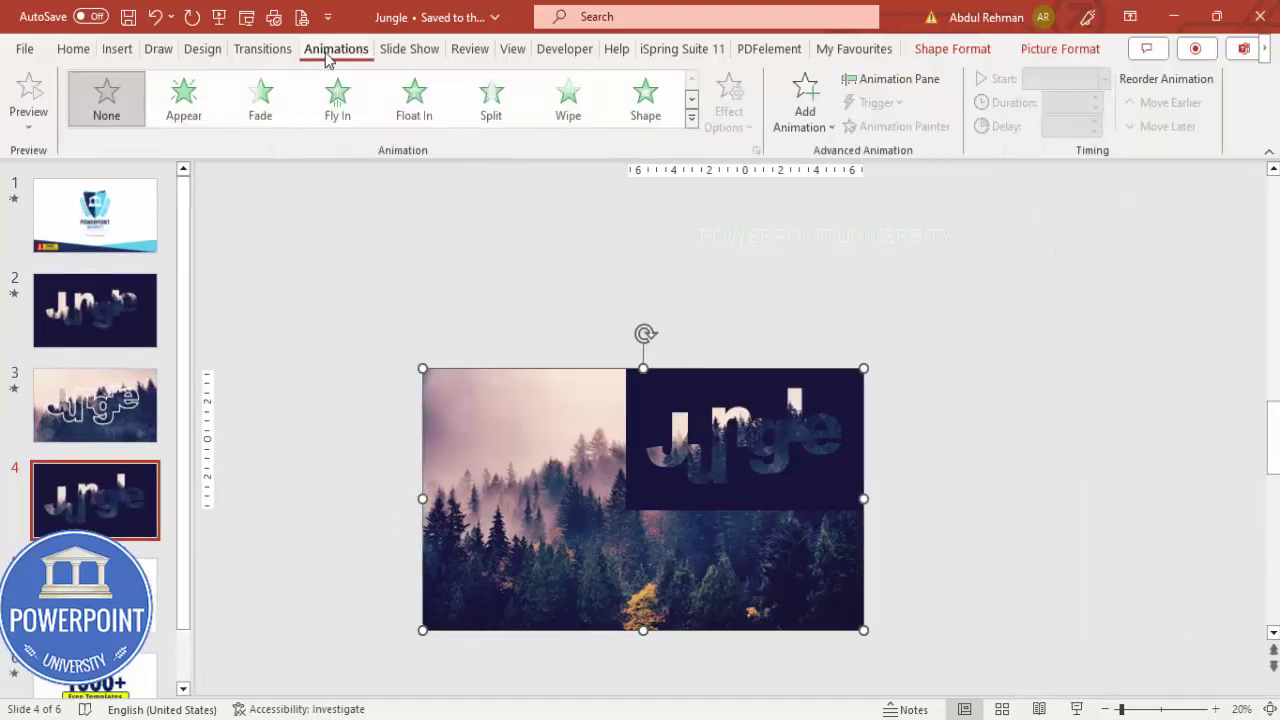
left_click(880, 79)
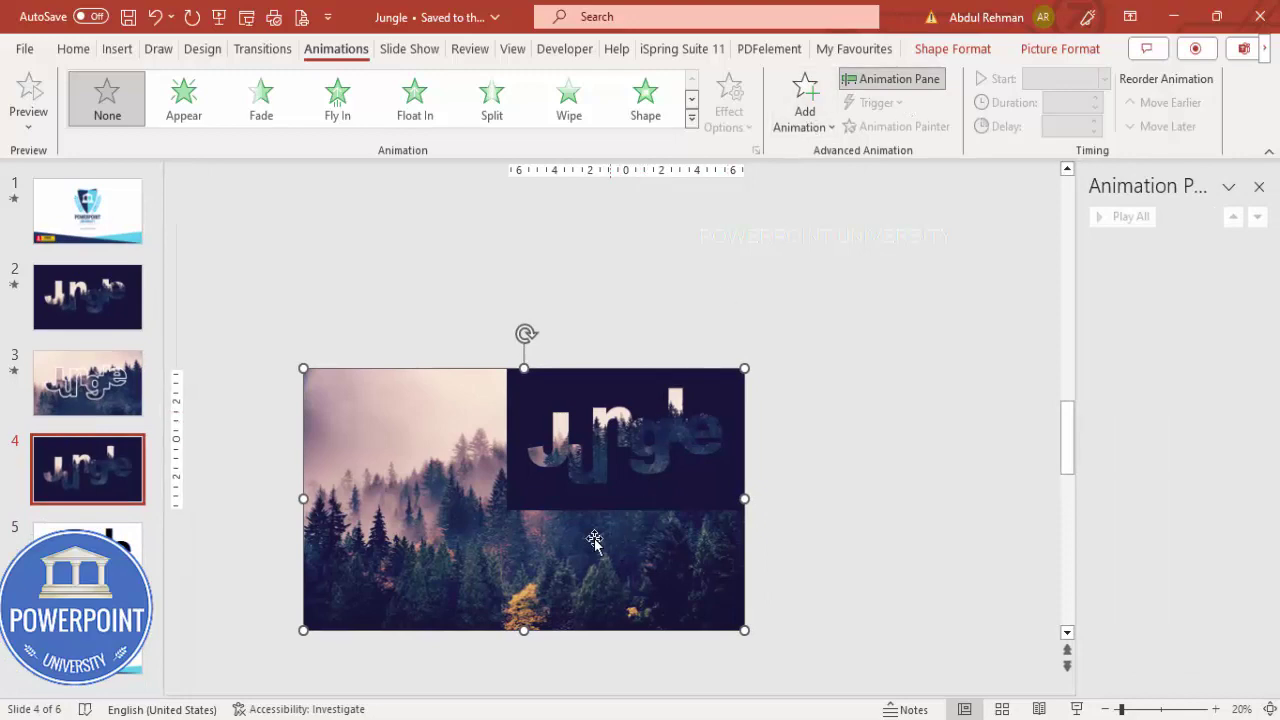
left_click(790, 98)
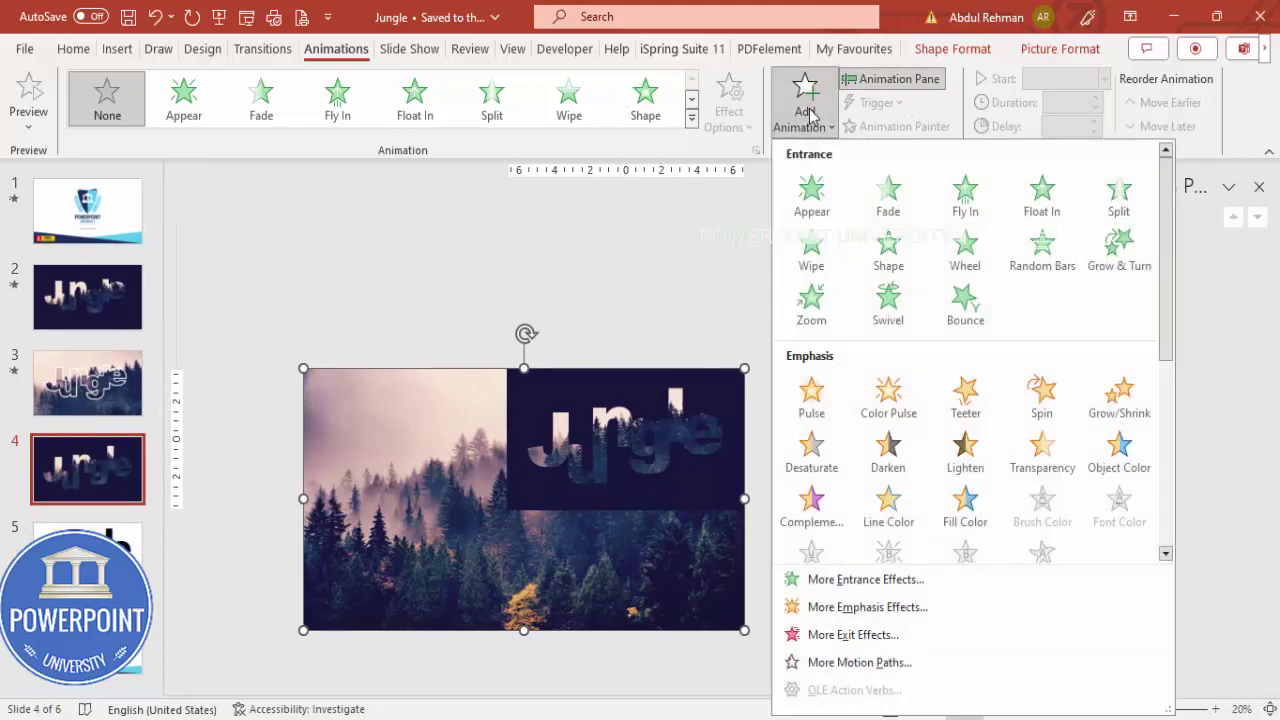
left_click(855, 663)
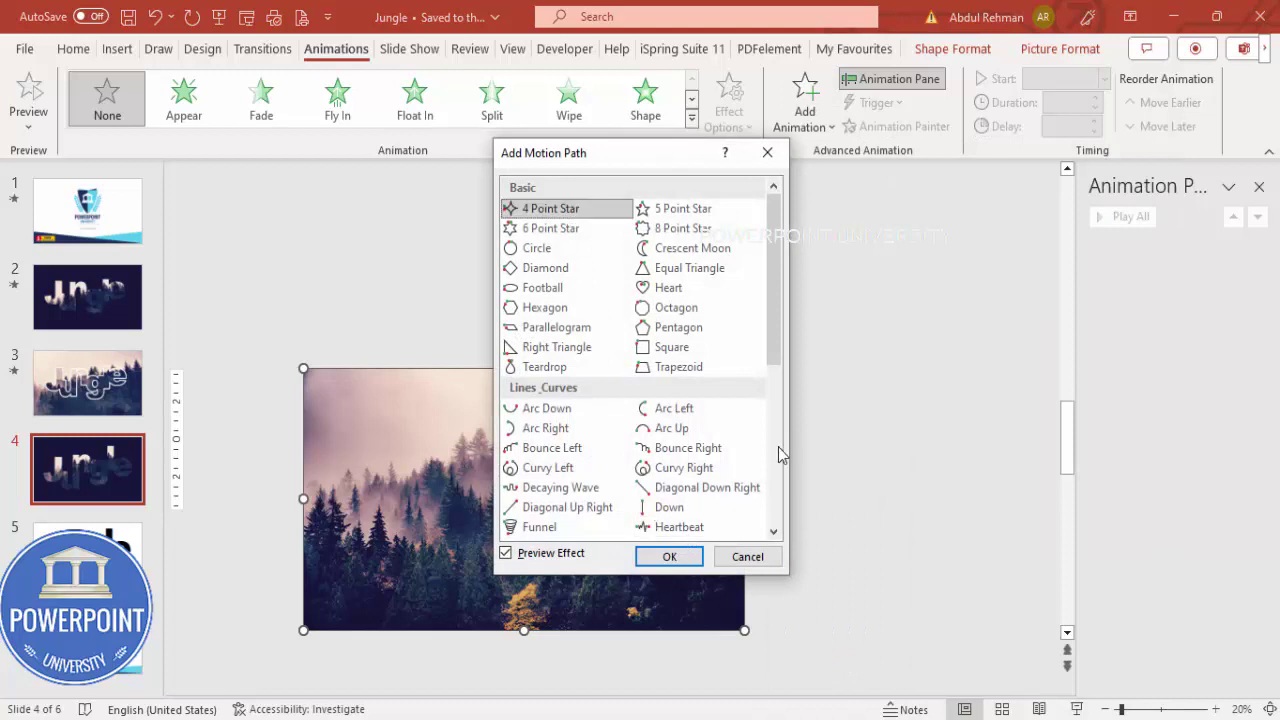
left_click_drag(777, 370, 768, 444)
left_click(672, 348)
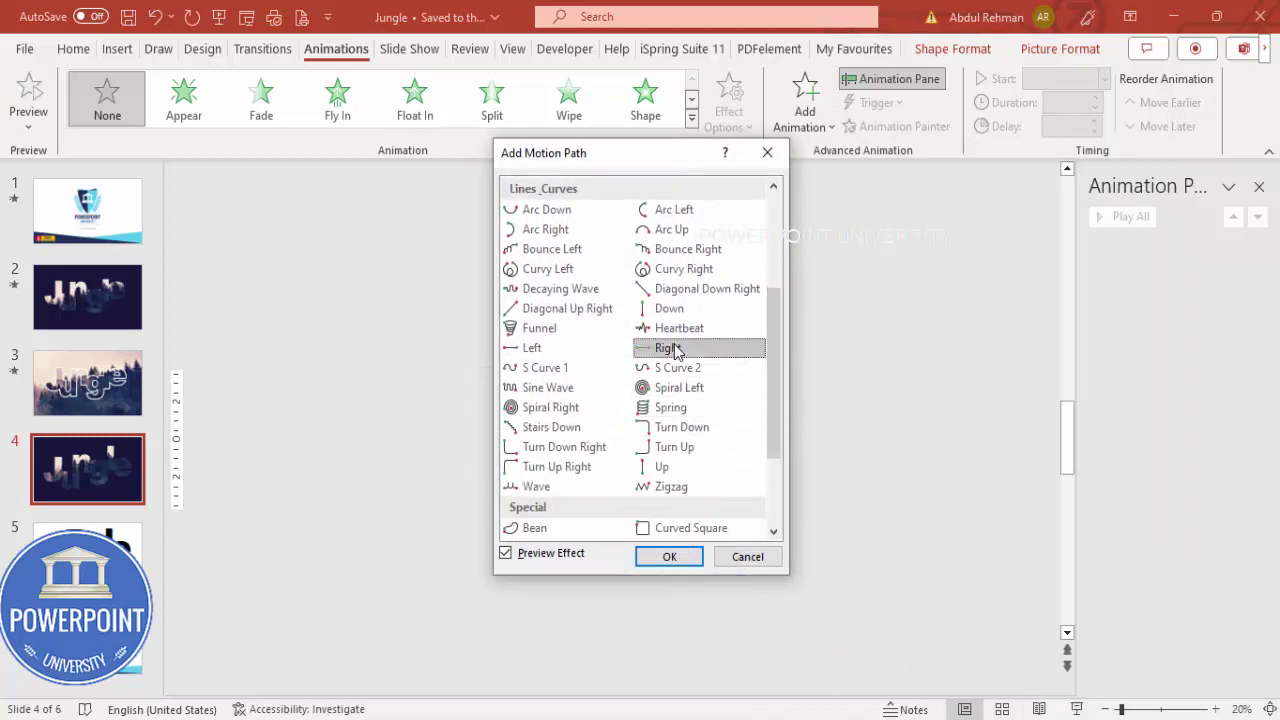
left_click(688, 559)
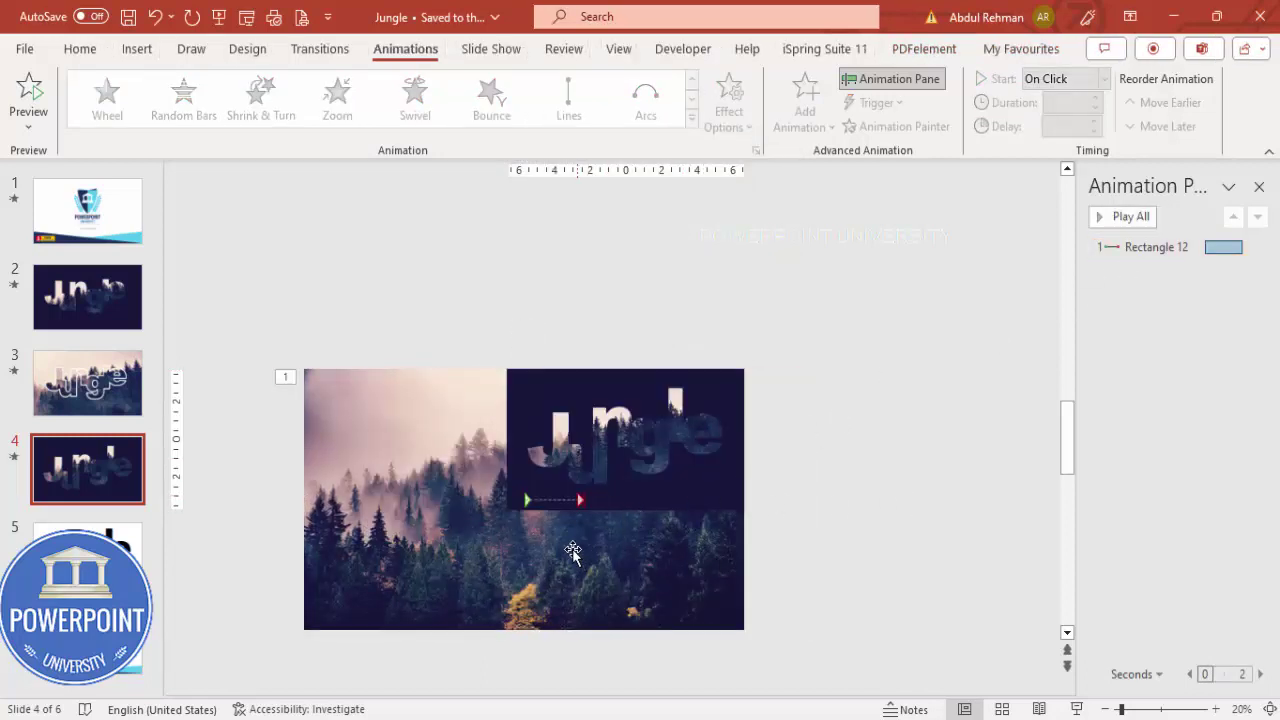
Drag the motion path's end point farther right and open the Right effect settings
left_click(579, 502)
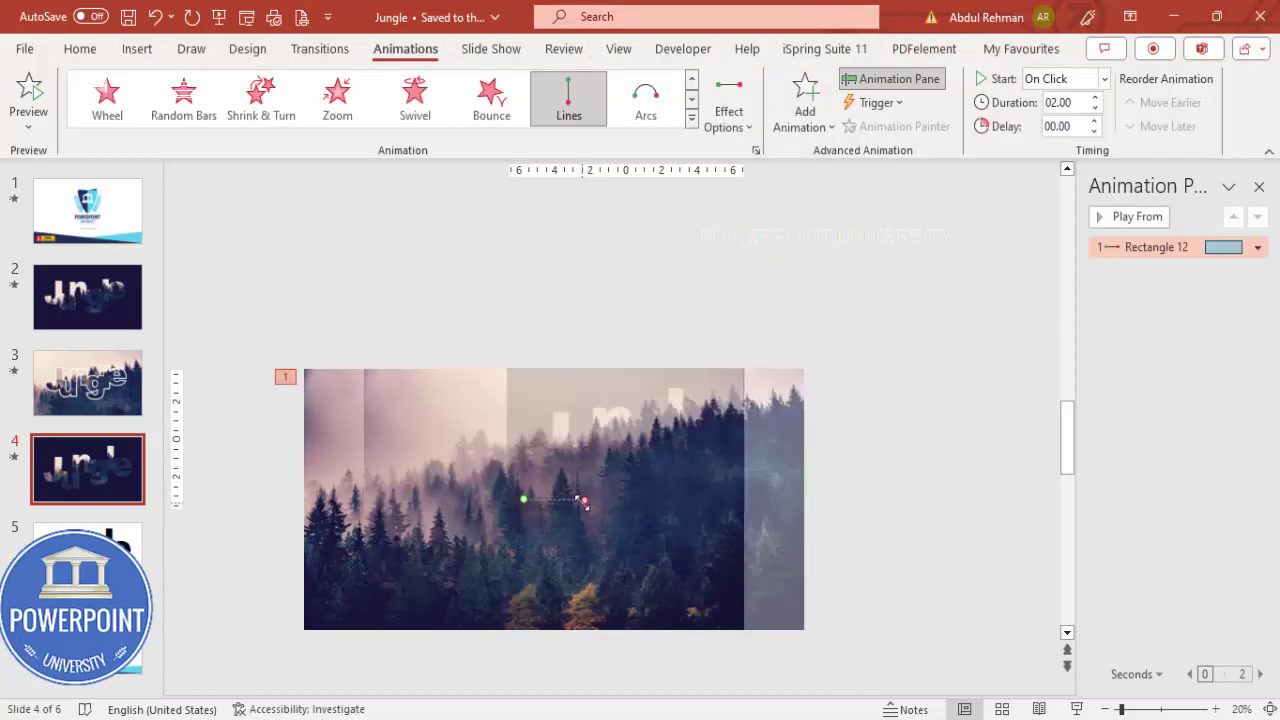
left_click_drag(583, 502, 701, 498)
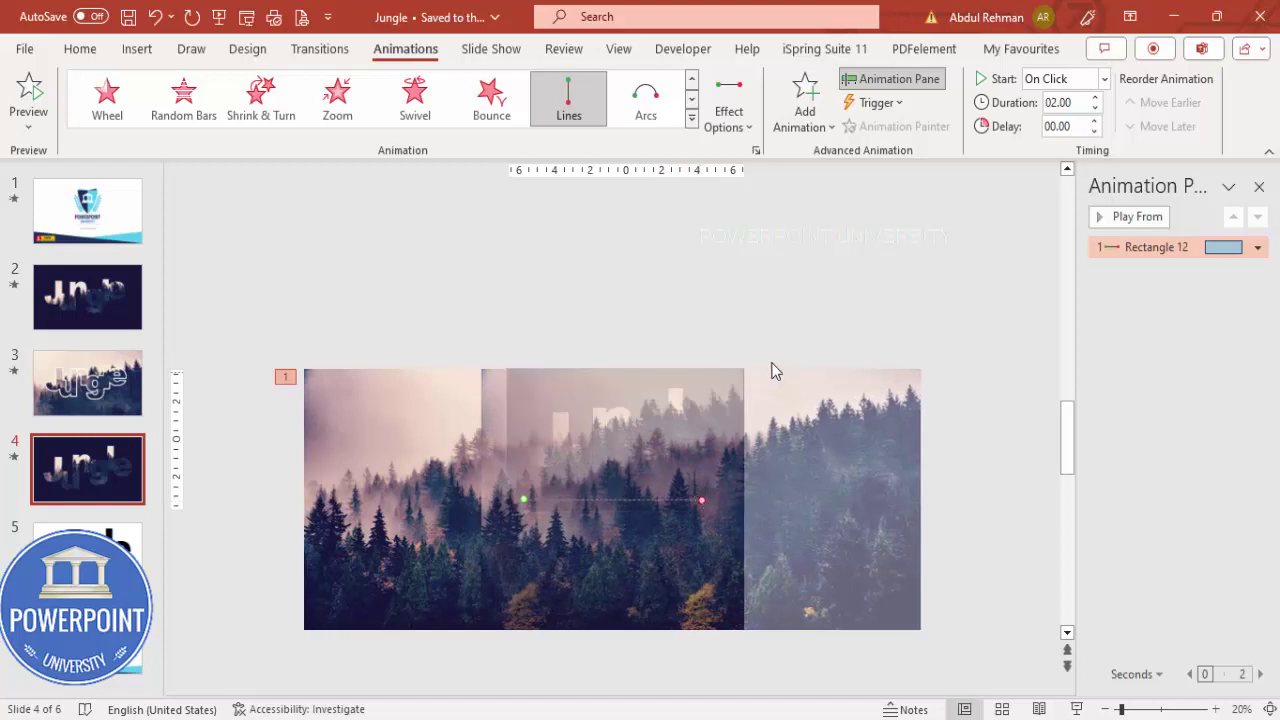
left_click(806, 410)
double_click(1142, 250)
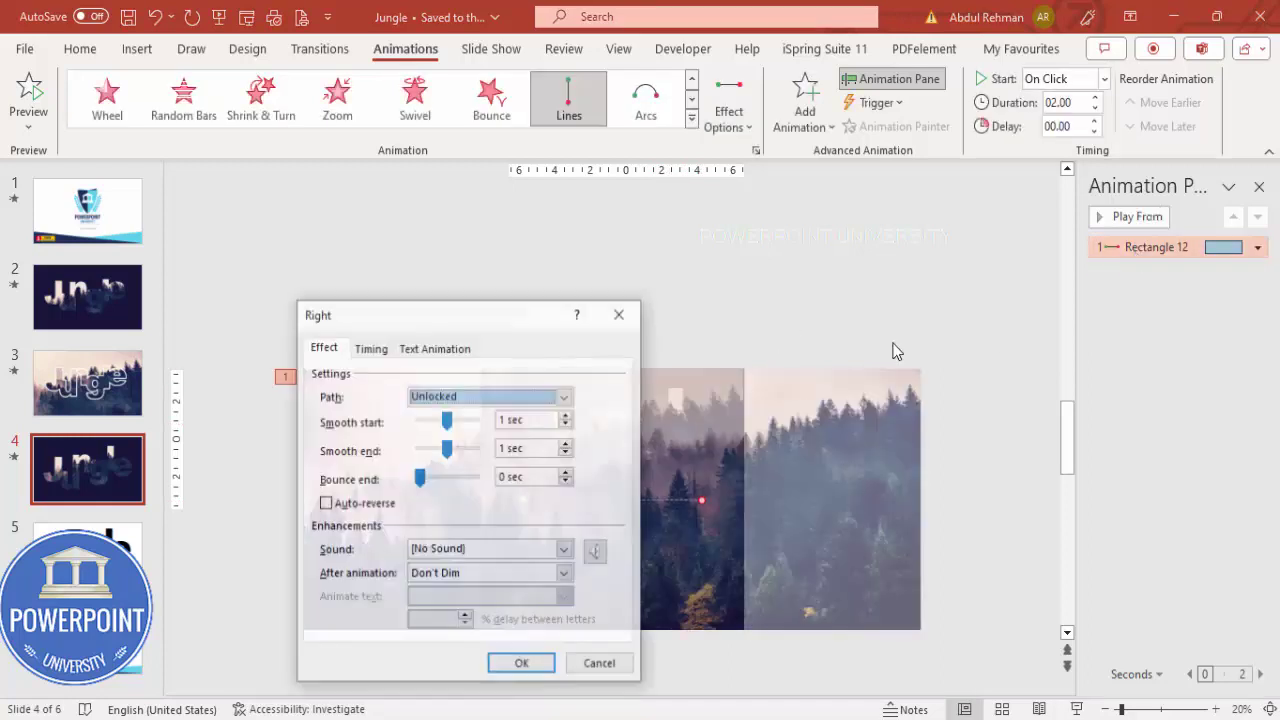
Set the Right motion path to 5 seconds with 0 sec smooth start/end, then run the slide show
left_click_drag(455, 453, 372, 428)
left_click(371, 348)
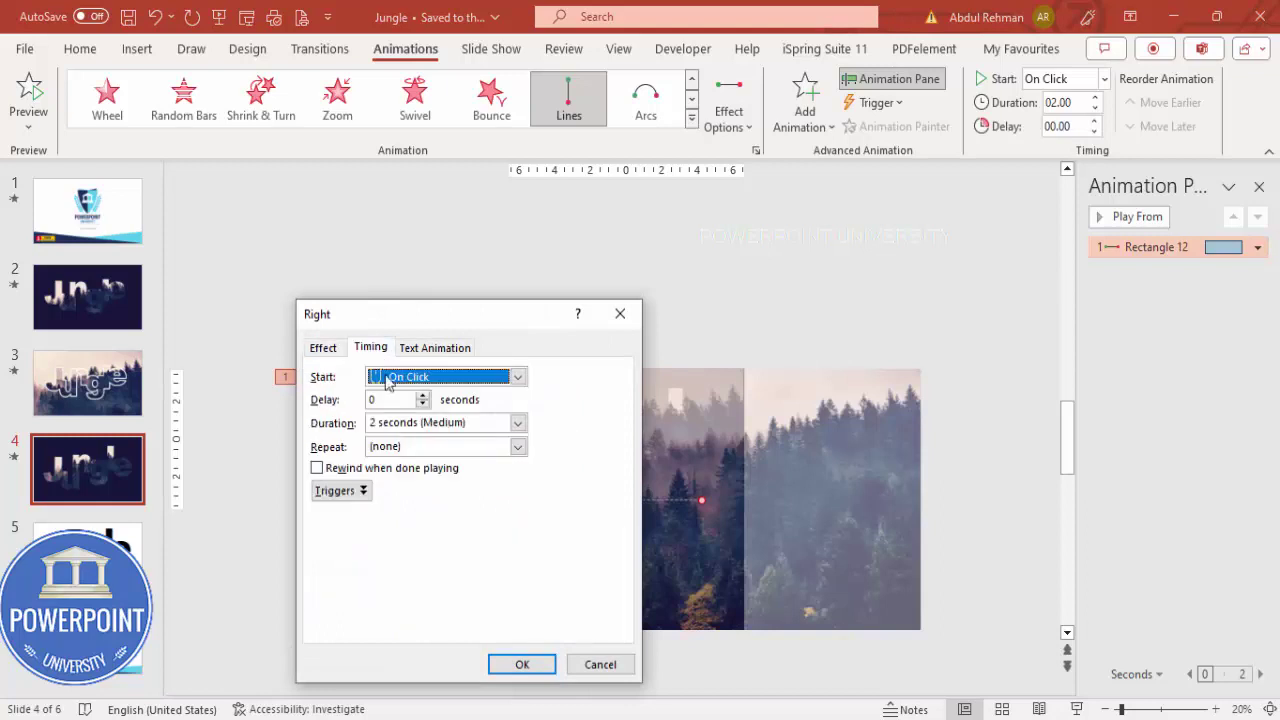
left_click(518, 423)
left_click(466, 452)
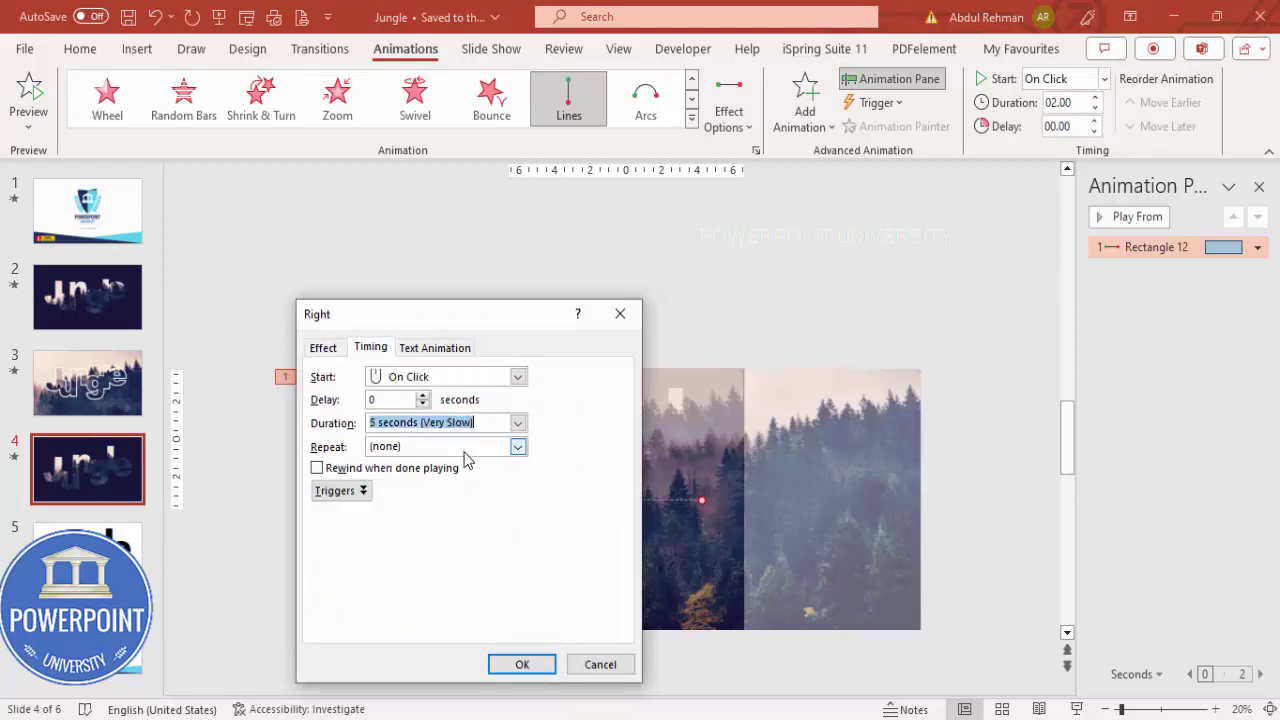
left_click(520, 666)
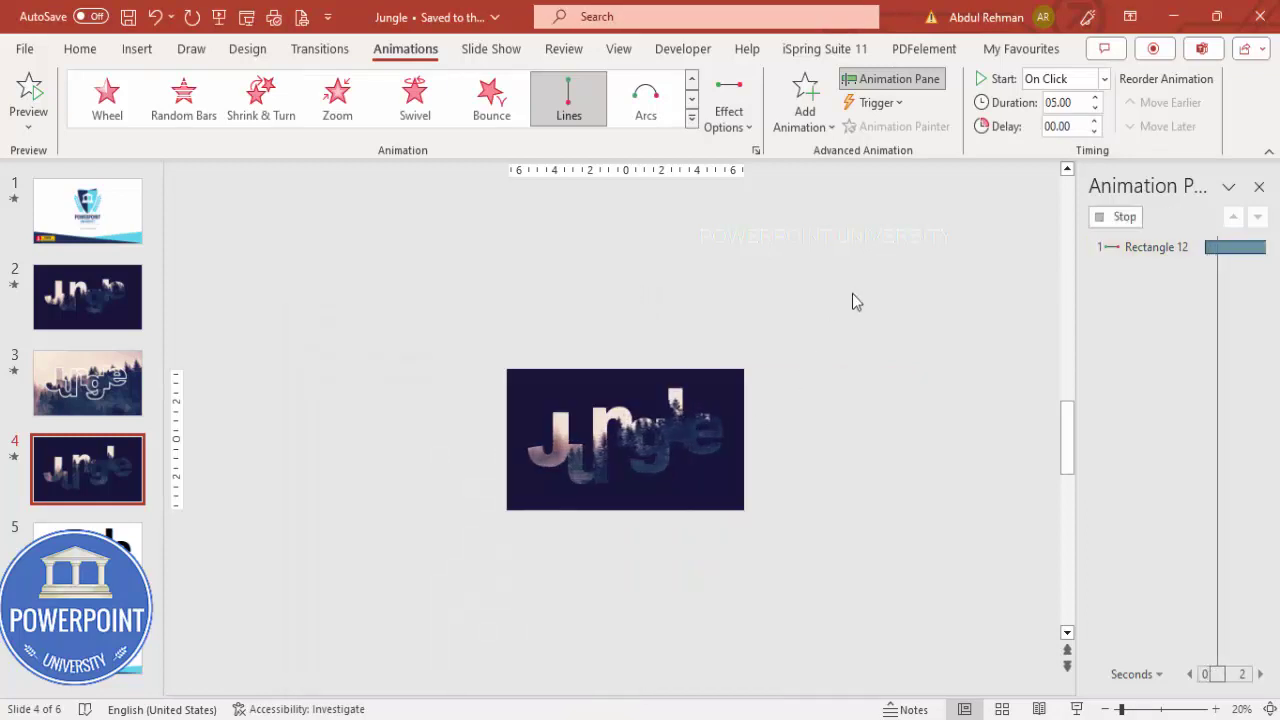
left_click(1084, 709)
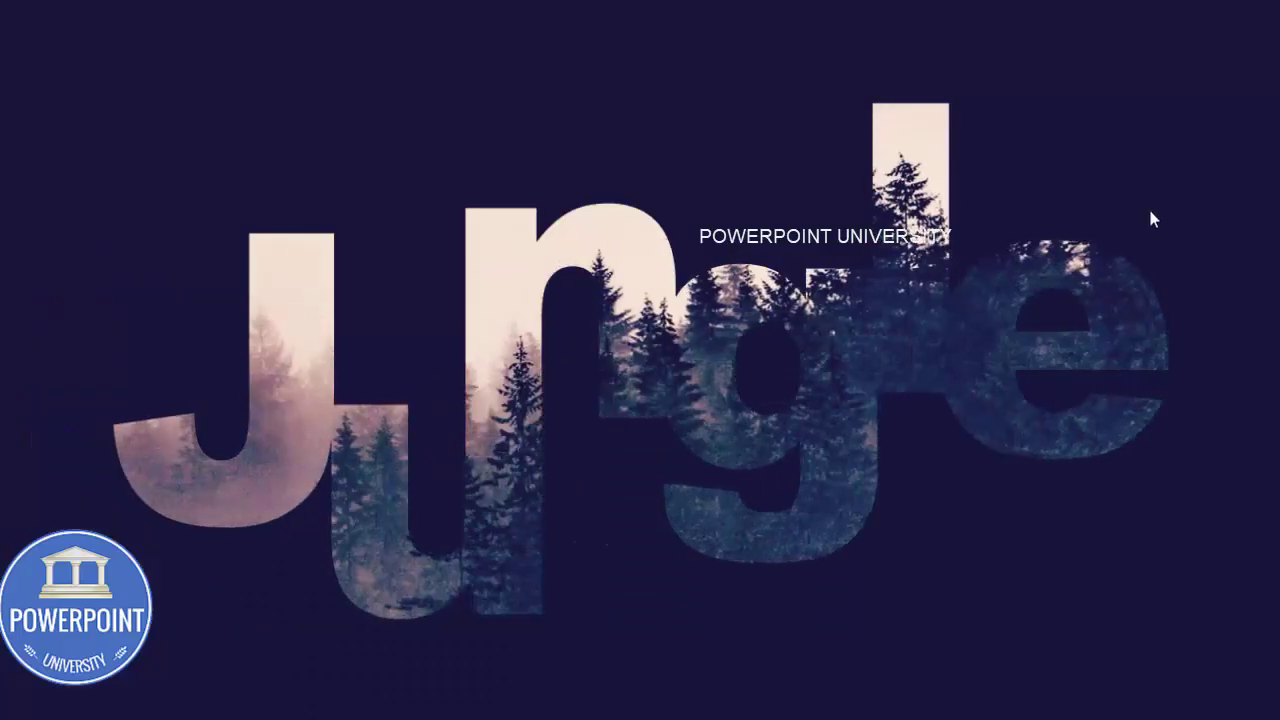